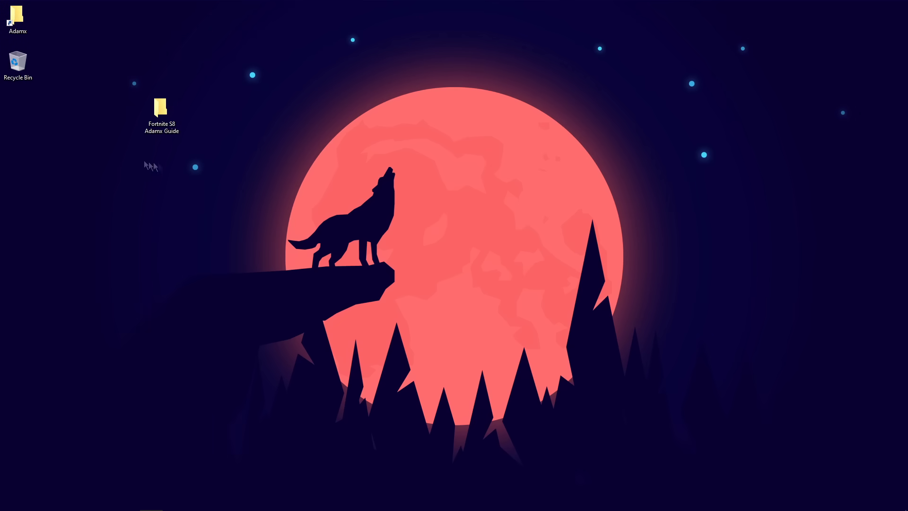
Merge Disable UAC.reg from the guide's !! Before Anything (Important) folder into the registry
{"action": "double_click", "coordinate": [168, 122]}
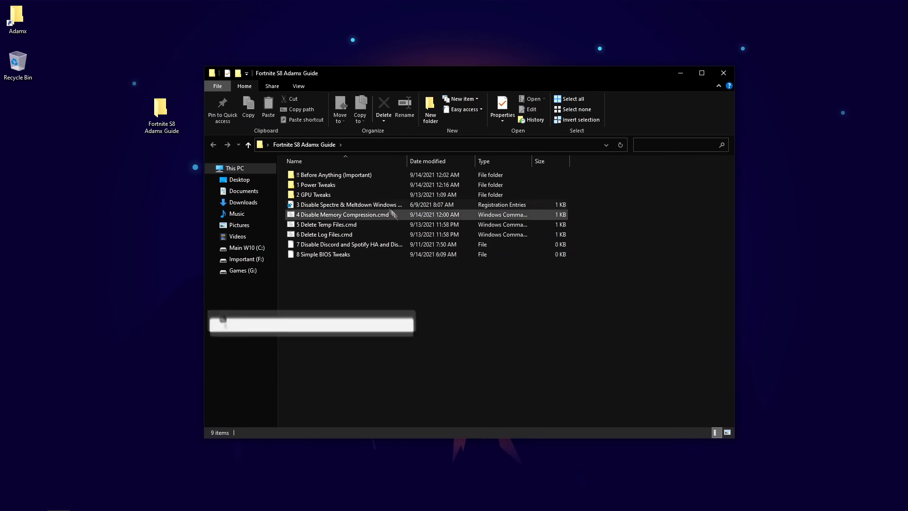
{"action": "double_click", "coordinate": [329, 175]}
{"action": "left_click", "coordinate": [338, 176]}
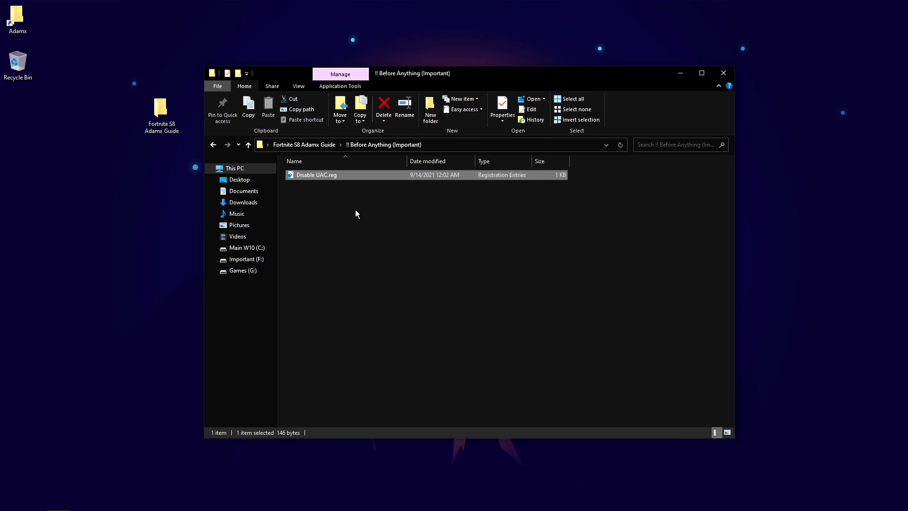
{"action": "double_click", "coordinate": [330, 175]}
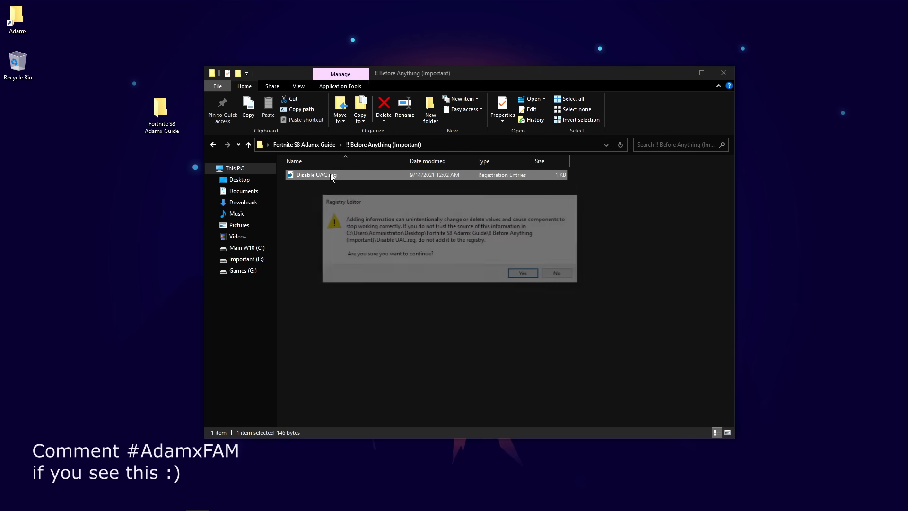
{"action": "left_click", "coordinate": [526, 275]}
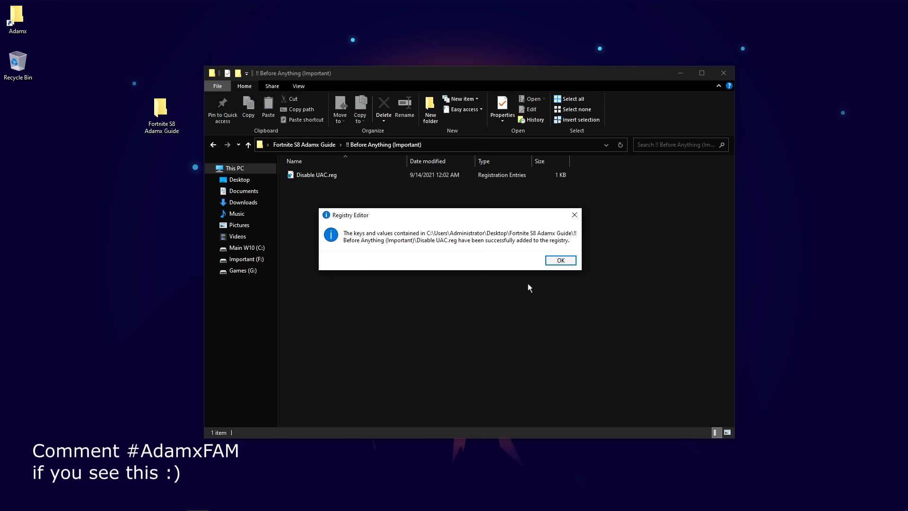
{"action": "left_click", "coordinate": [560, 262]}
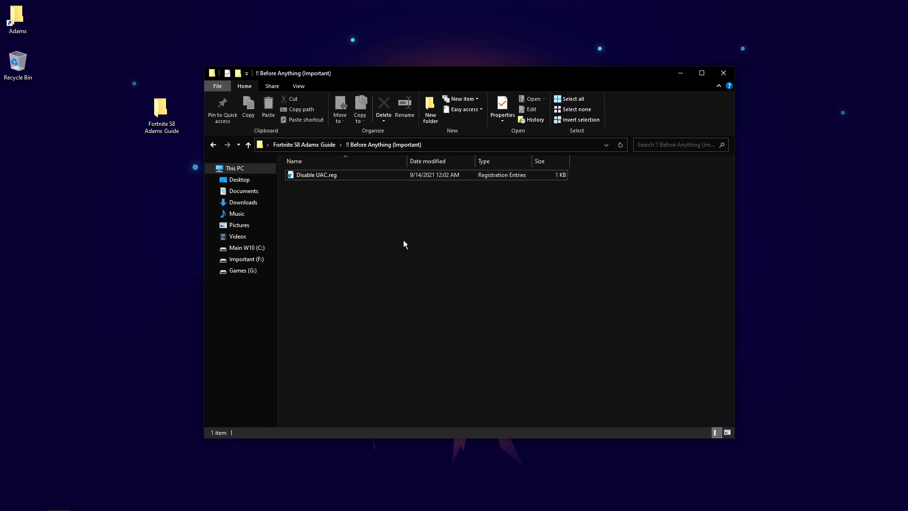
Return to the guide folder and open the 1 Power Tweaks folder
{"action": "left_click", "coordinate": [334, 175]}
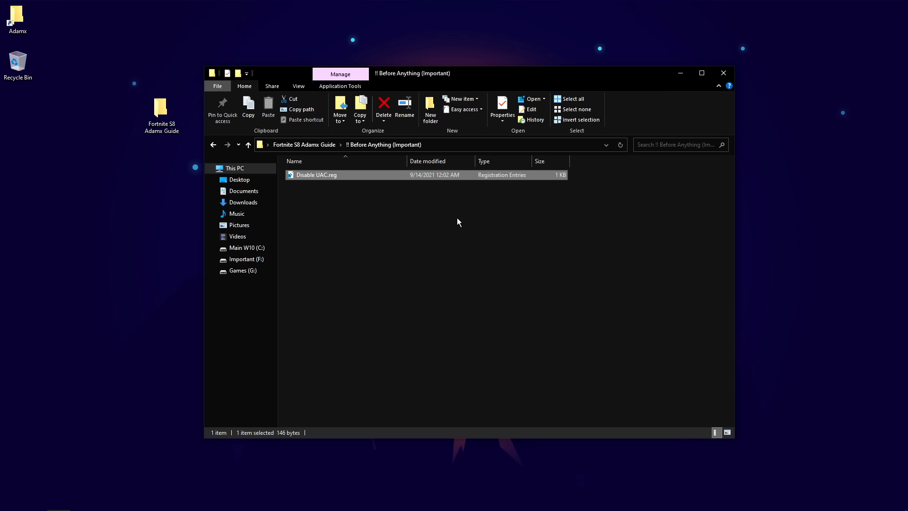
{"action": "key", "text": "alt+Up"}
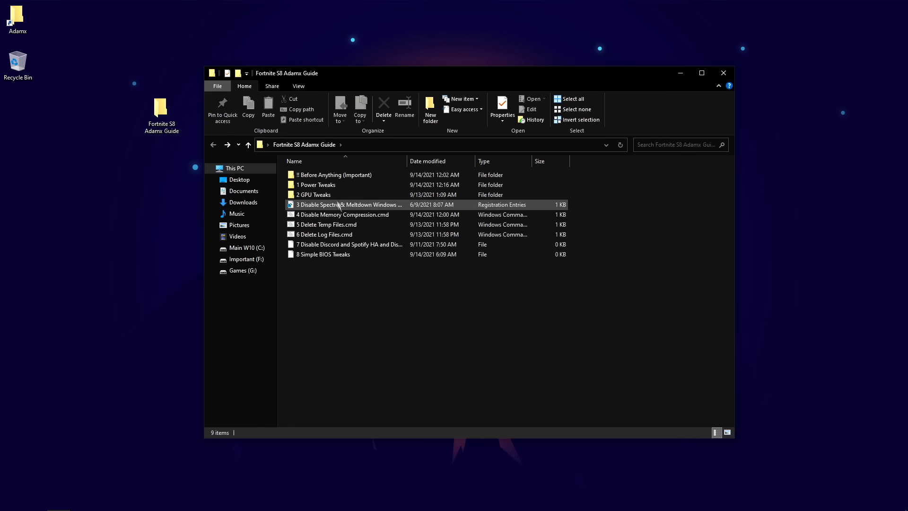
{"action": "double_click", "coordinate": [320, 185]}
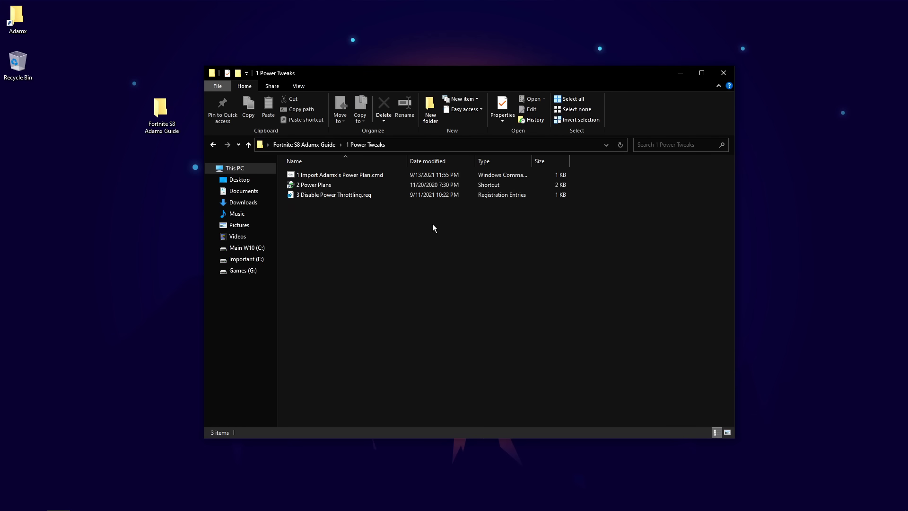
Import the custom power plan with the script and make it the active plan
{"action": "double_click", "coordinate": [346, 185]}
{"action": "left_click", "coordinate": [319, 176]}
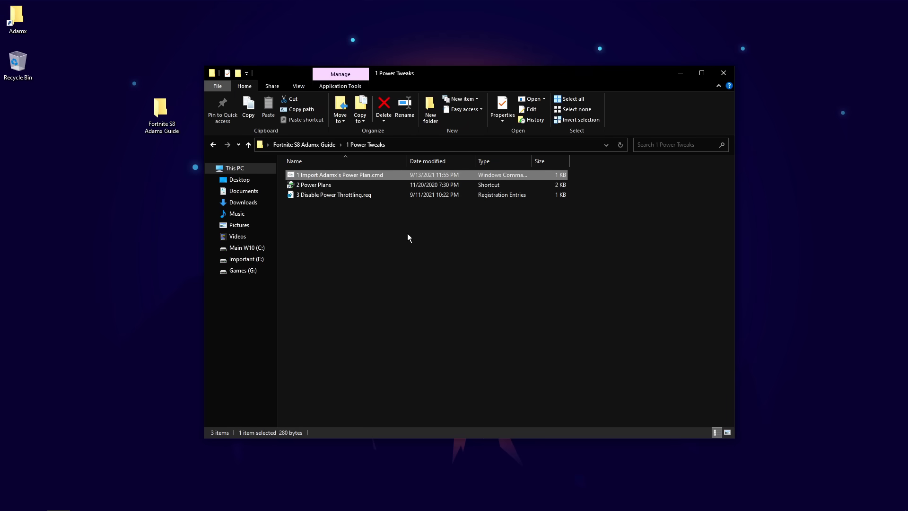
{"action": "double_click", "coordinate": [397, 176]}
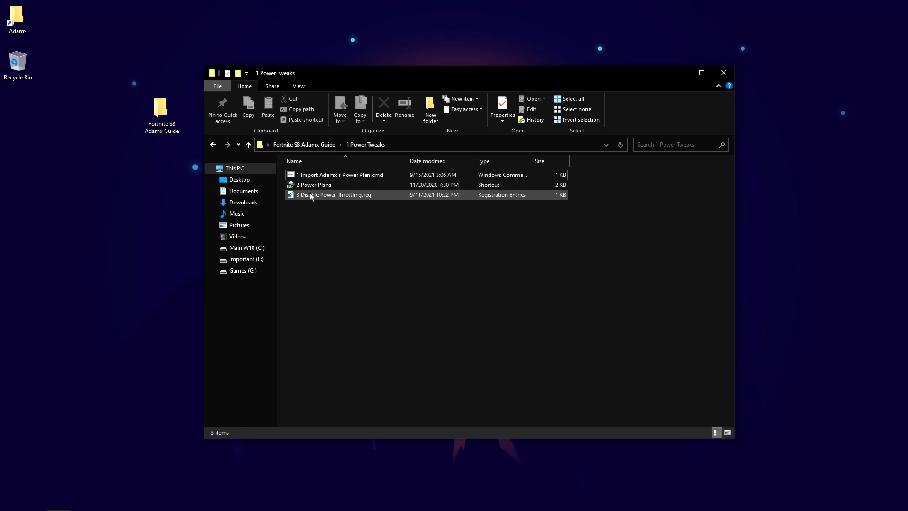
{"action": "left_click", "coordinate": [303, 186]}
{"action": "double_click", "coordinate": [303, 186]}
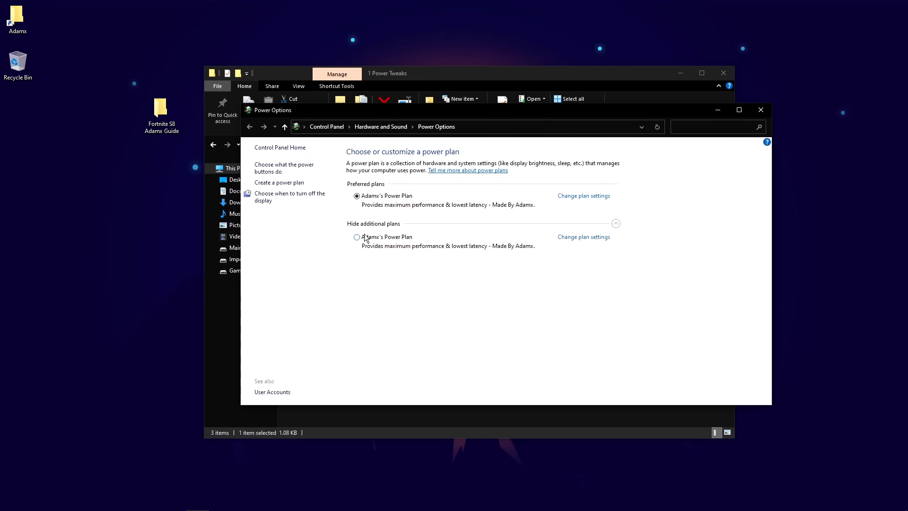
{"action": "left_click", "coordinate": [366, 237]}
{"action": "left_click", "coordinate": [761, 109]}
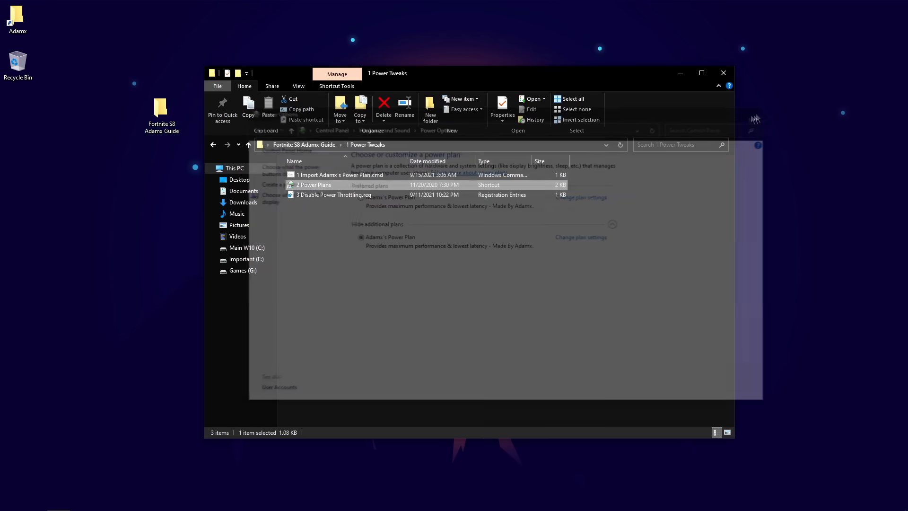
Merge 3 Disable Power Throttling.reg into the registry and return to the guide folder
{"action": "left_click", "coordinate": [360, 228]}
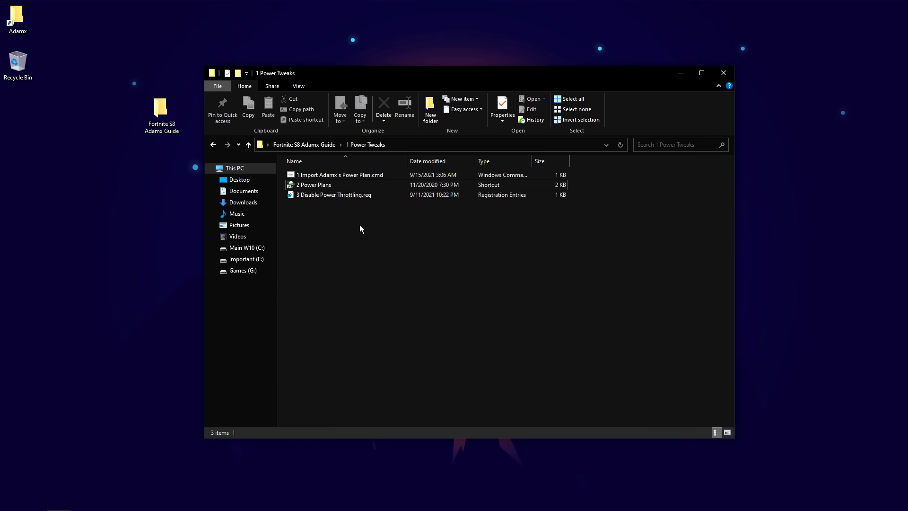
{"action": "left_click", "coordinate": [361, 195]}
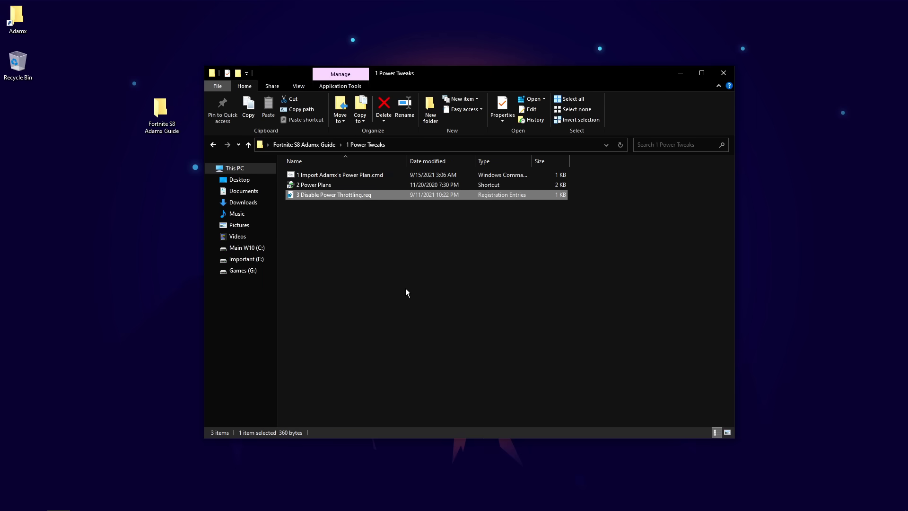
{"action": "double_click", "coordinate": [368, 196]}
{"action": "left_click", "coordinate": [525, 275]}
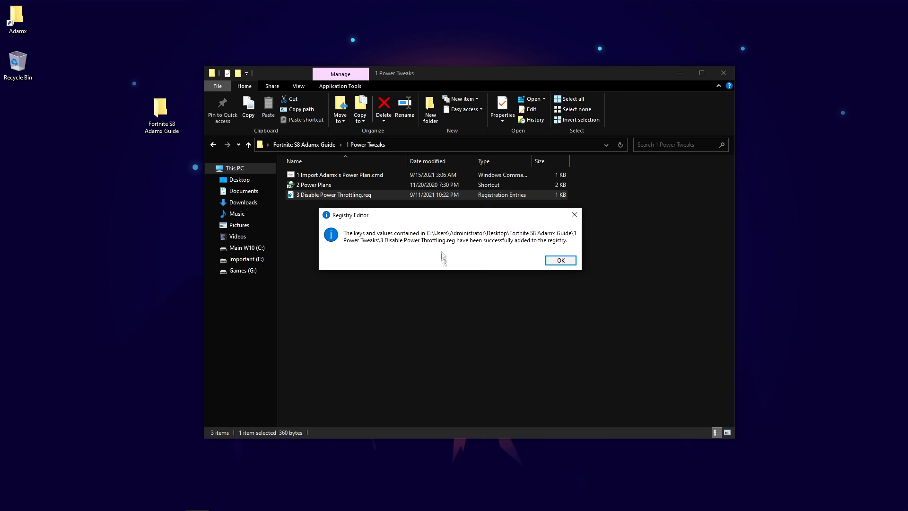
{"action": "left_click", "coordinate": [557, 261]}
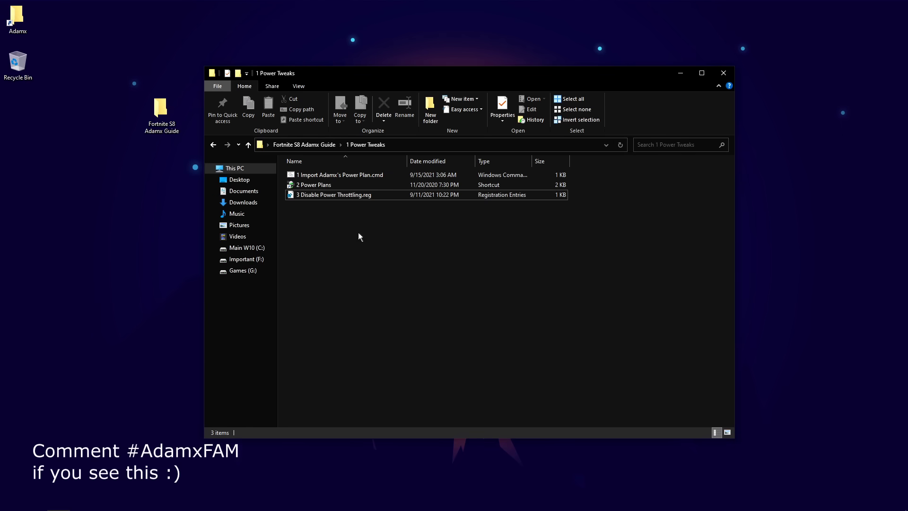
{"action": "left_click", "coordinate": [305, 145]}
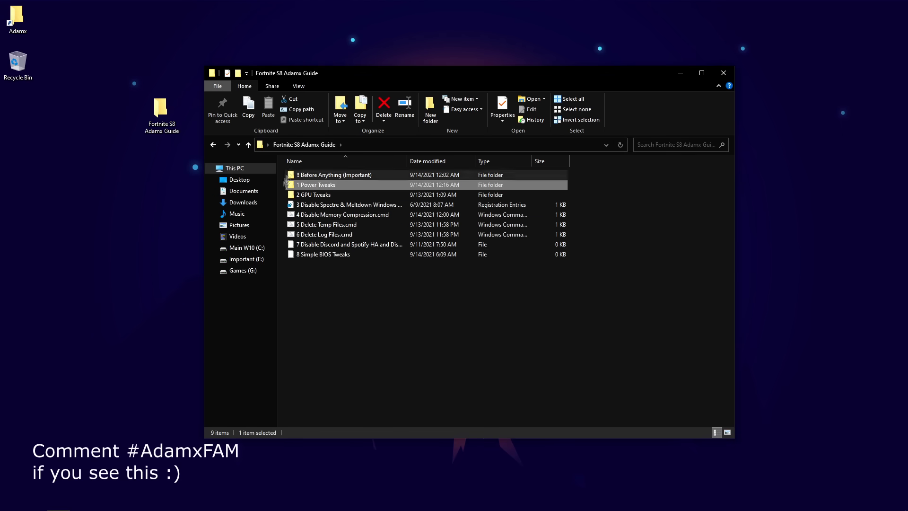
Open 2 GPU Tweaks > NVIDIA and download NVIDIA Profile Inspector
{"action": "left_click", "coordinate": [333, 197]}
{"action": "double_click", "coordinate": [332, 196]}
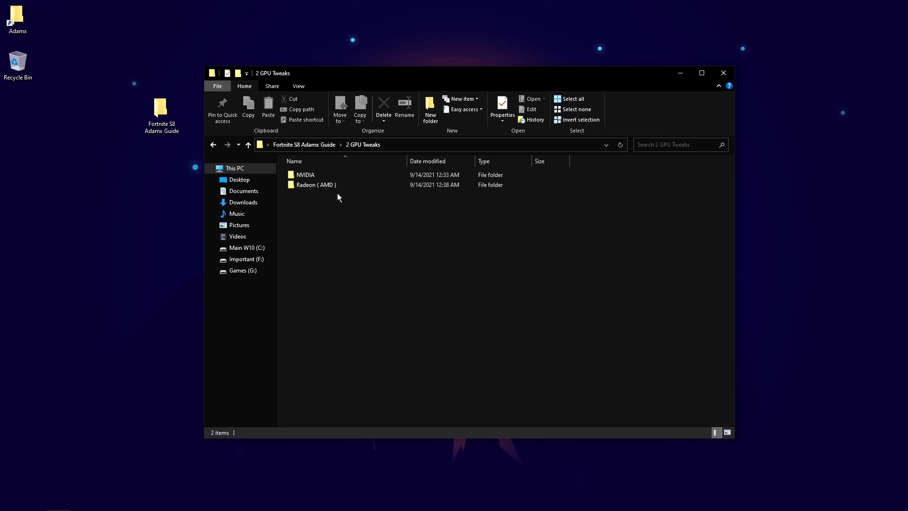
{"action": "left_click", "coordinate": [310, 175]}
{"action": "double_click", "coordinate": [310, 175]}
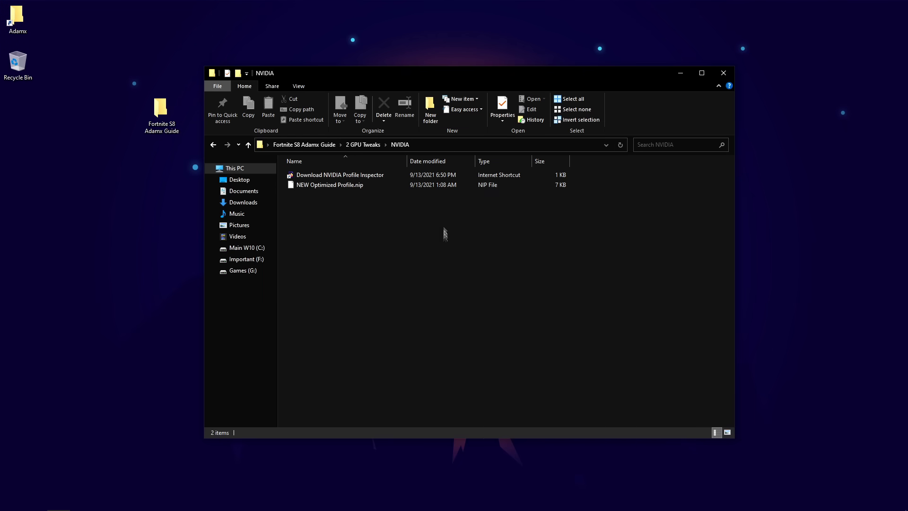
{"action": "left_click", "coordinate": [319, 177]}
{"action": "double_click", "coordinate": [319, 179]}
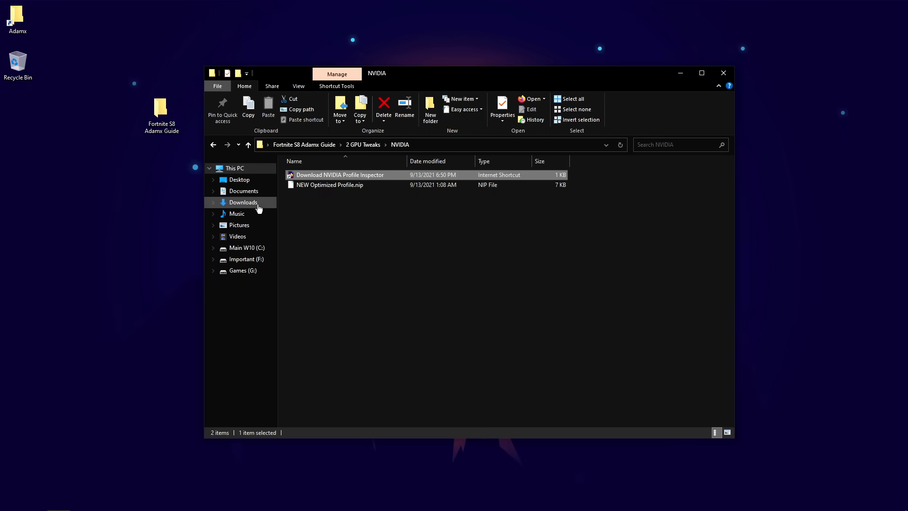
Move the downloaded Profile Inspector from Downloads into the NVIDIA folder
{"action": "left_click", "coordinate": [252, 203]}
{"action": "right_click", "coordinate": [324, 189]}
{"action": "left_click", "coordinate": [366, 253]}
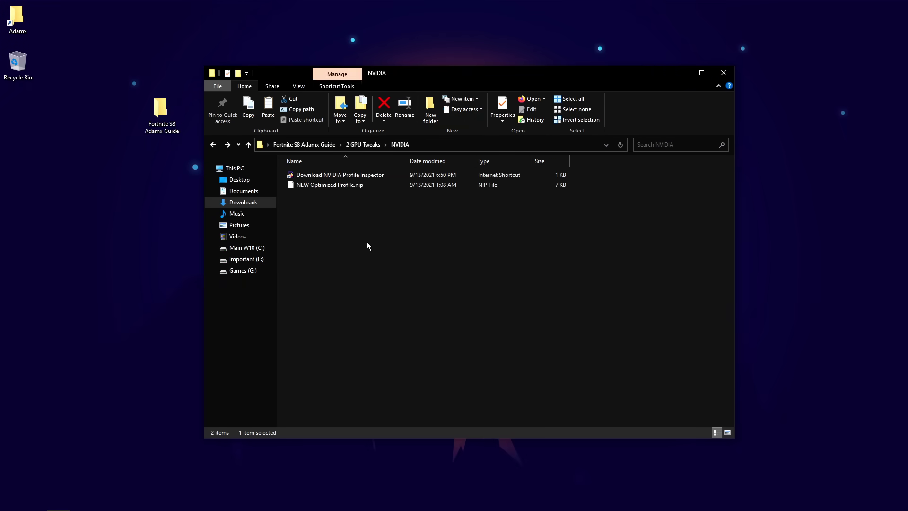
{"action": "key", "text": "ctrl+v"}
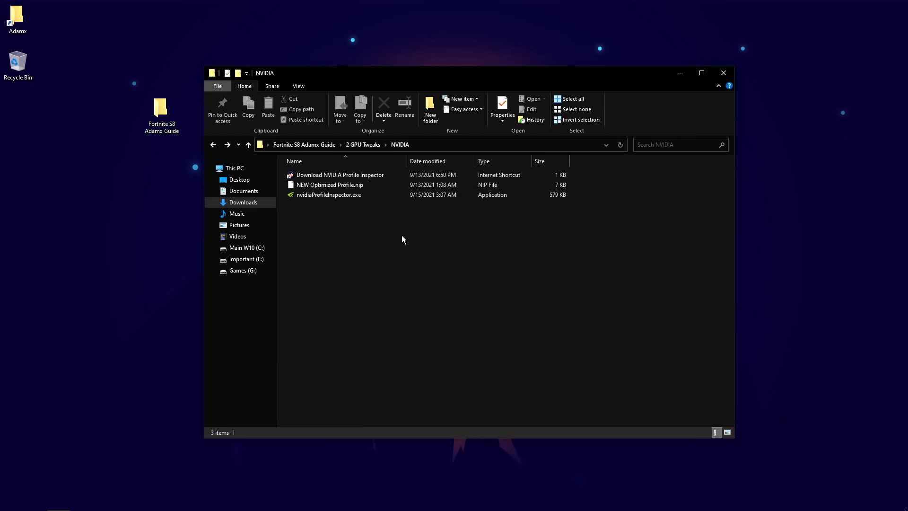
Import NEW Optimized Profile.nip into Profile Inspector, then return to 2 GPU Tweaks
{"action": "left_click_drag", "start_coordinate": [306, 186], "coordinate": [382, 184]}
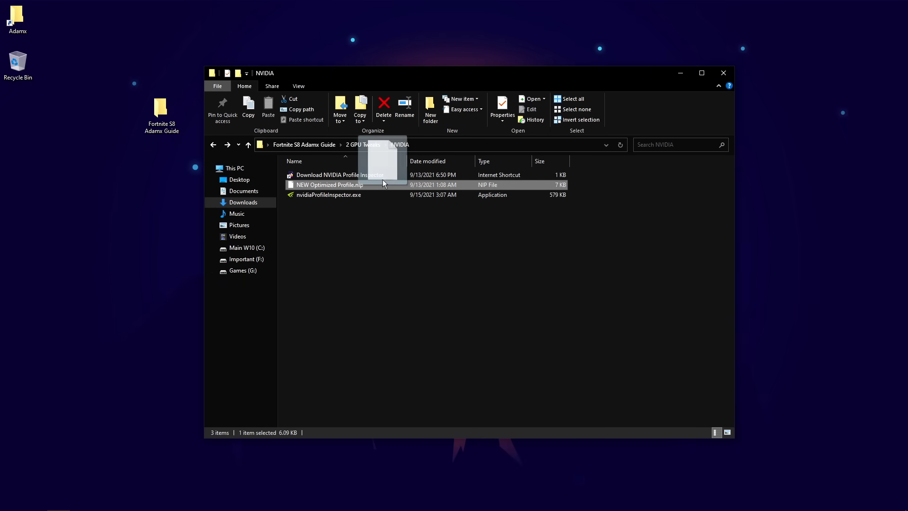
{"action": "left_click_drag", "start_coordinate": [383, 184], "coordinate": [384, 194]}
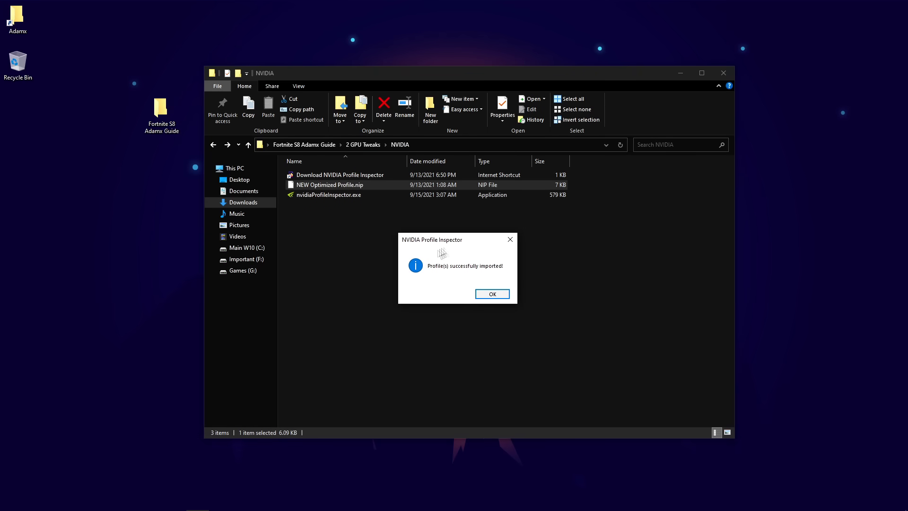
{"action": "left_click", "coordinate": [485, 295]}
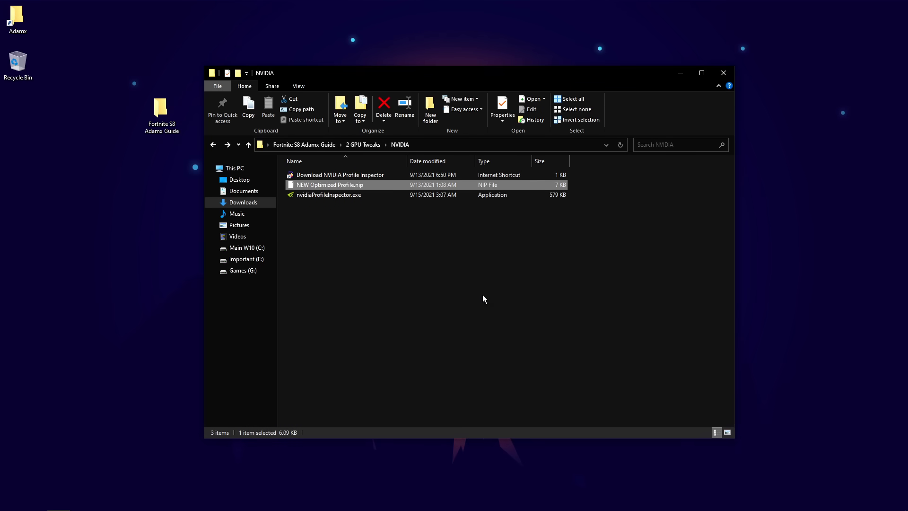
{"action": "left_click", "coordinate": [461, 281]}
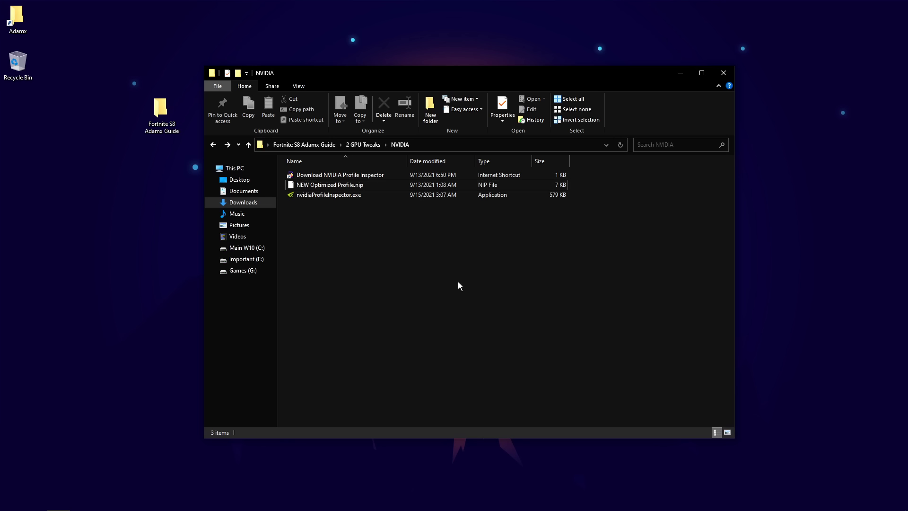
{"action": "key", "text": "BackSpace"}
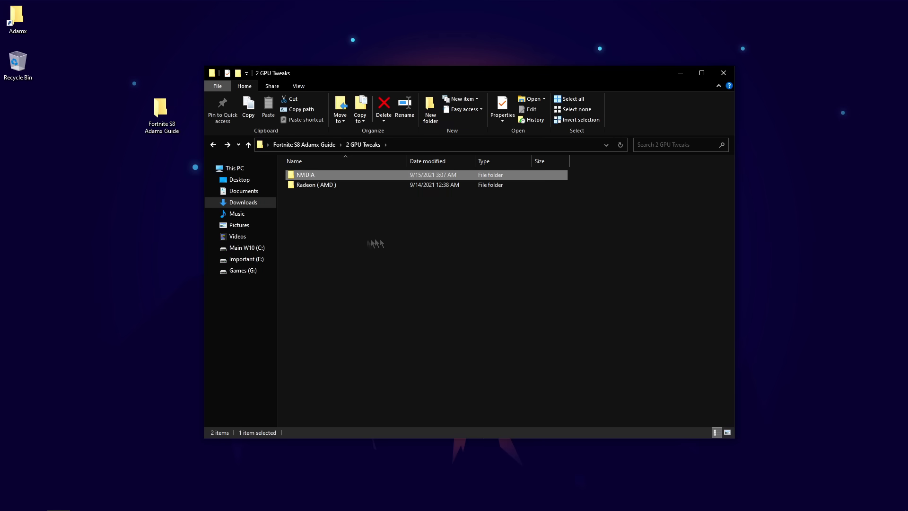
Run Disable Ultra Low Power State.reg from Radeon ( AMD ), then return to the guide folder
{"action": "double_click", "coordinate": [312, 186]}
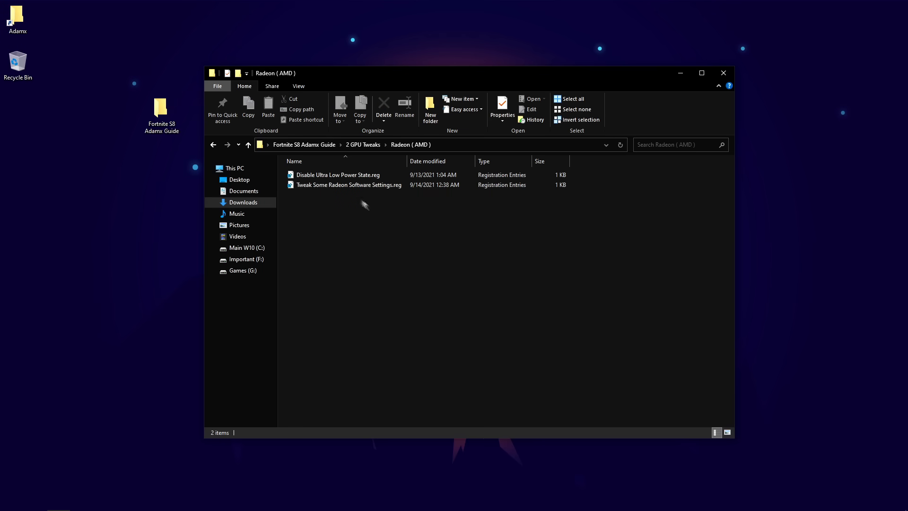
{"action": "double_click", "coordinate": [375, 176]}
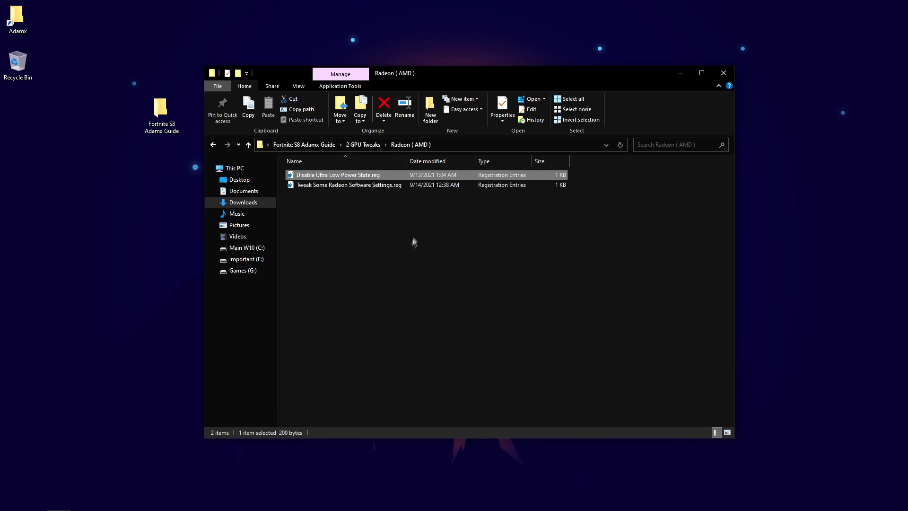
{"action": "left_click", "coordinate": [345, 185]}
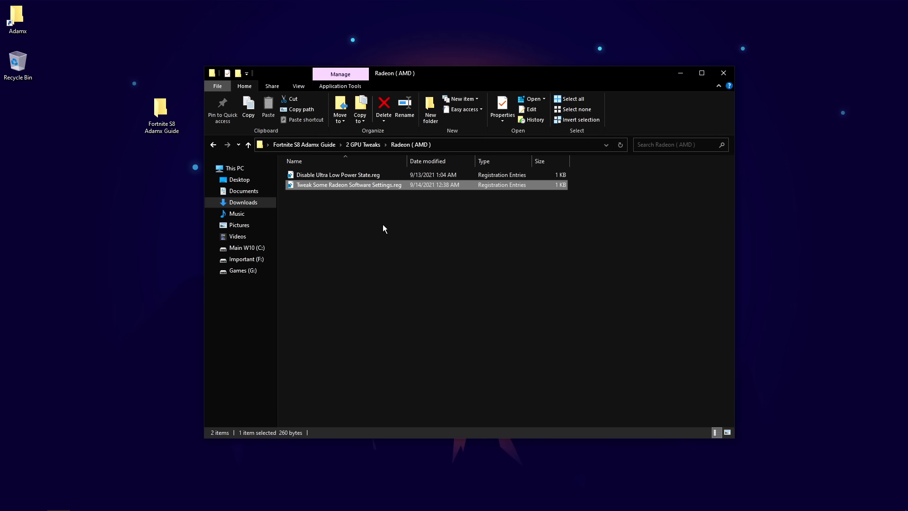
{"action": "left_click", "coordinate": [345, 198]}
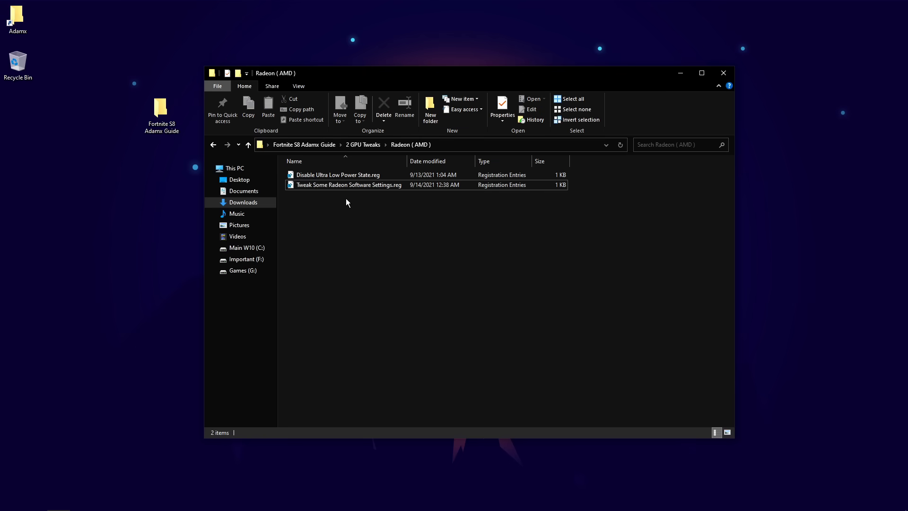
{"action": "key", "text": "alt+Up"}
{"action": "key", "text": "alt+Up"}
{"action": "left_click", "coordinate": [404, 297]}
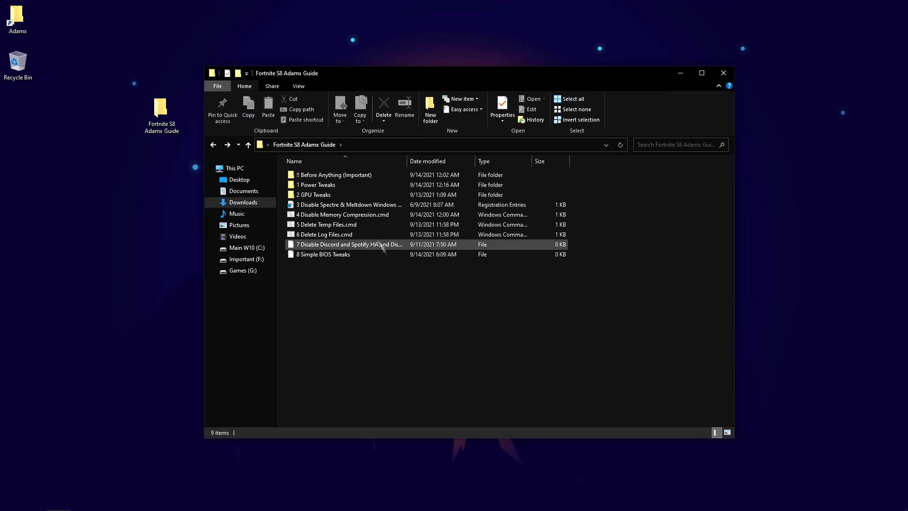
Merge 3 Disable Spectre & Meltdown Windows Patches.reg into the registry
{"action": "double_click", "coordinate": [407, 161]}
{"action": "left_click", "coordinate": [317, 207]}
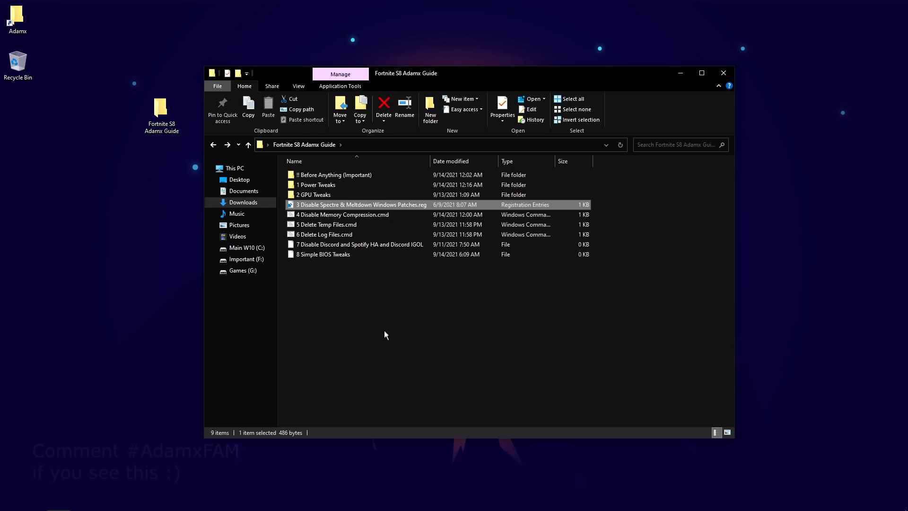
{"action": "double_click", "coordinate": [375, 206]}
{"action": "left_click", "coordinate": [514, 275]}
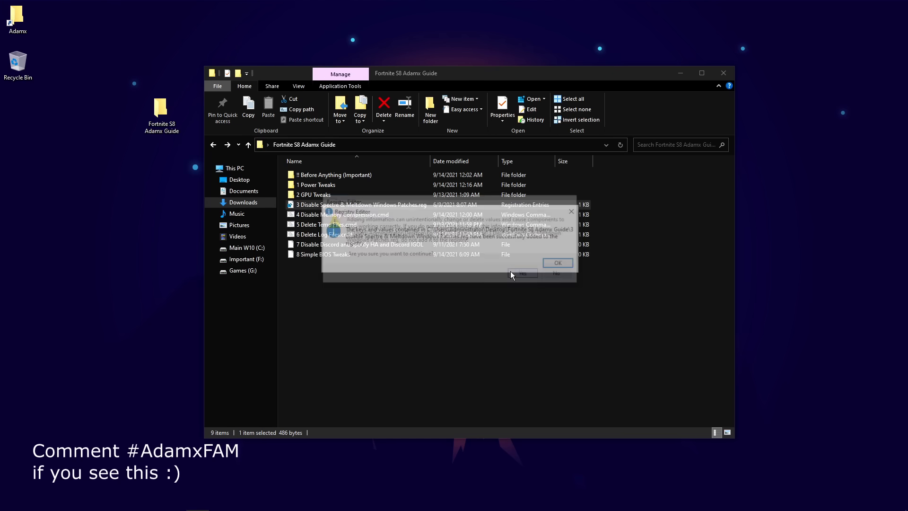
{"action": "left_click", "coordinate": [553, 268]}
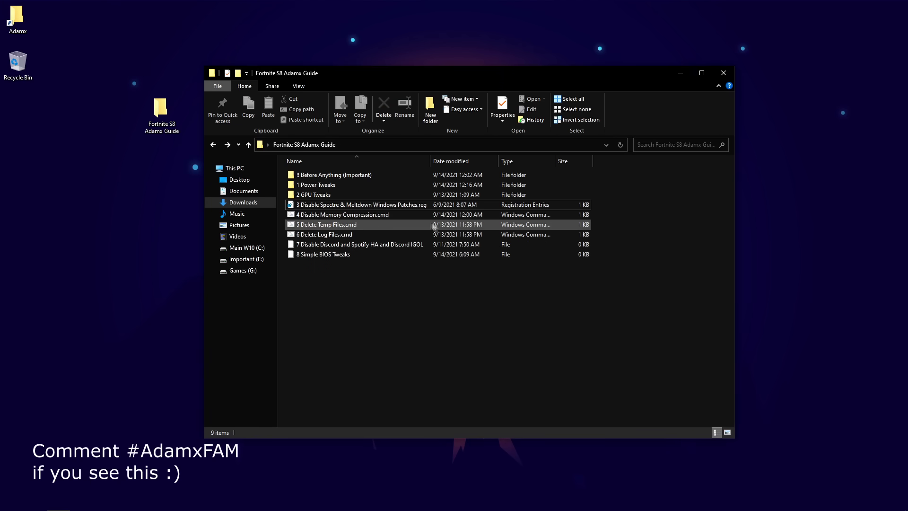
Run 4 Disable Memory Compression.cmd and close its console when finished
{"action": "left_click", "coordinate": [386, 214]}
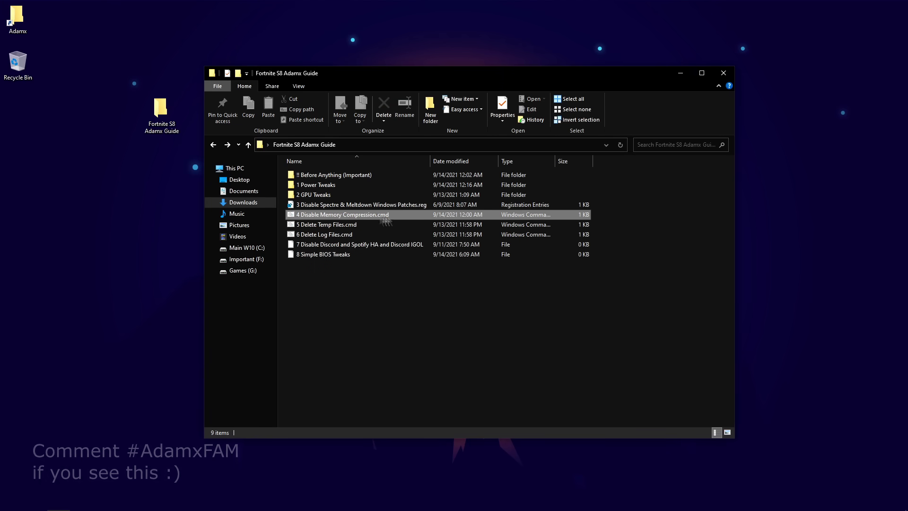
{"action": "double_click", "coordinate": [350, 214]}
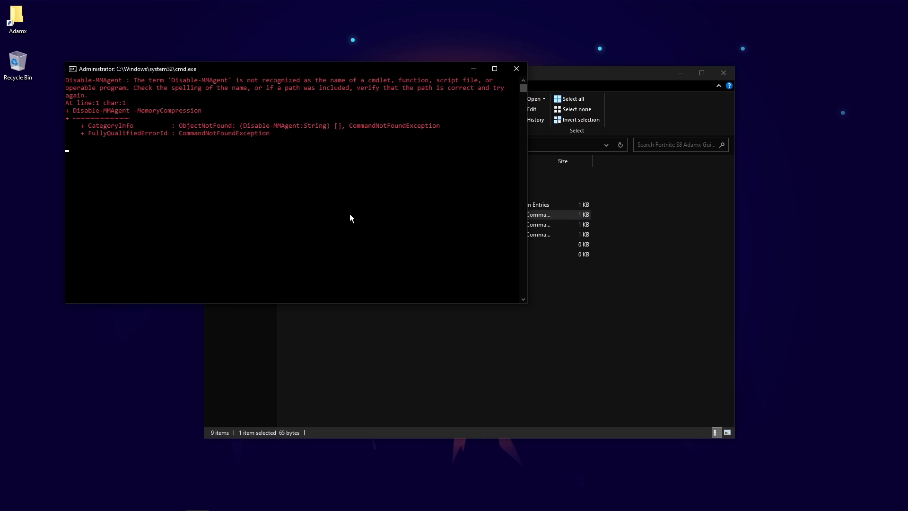
{"action": "key", "text": "Return"}
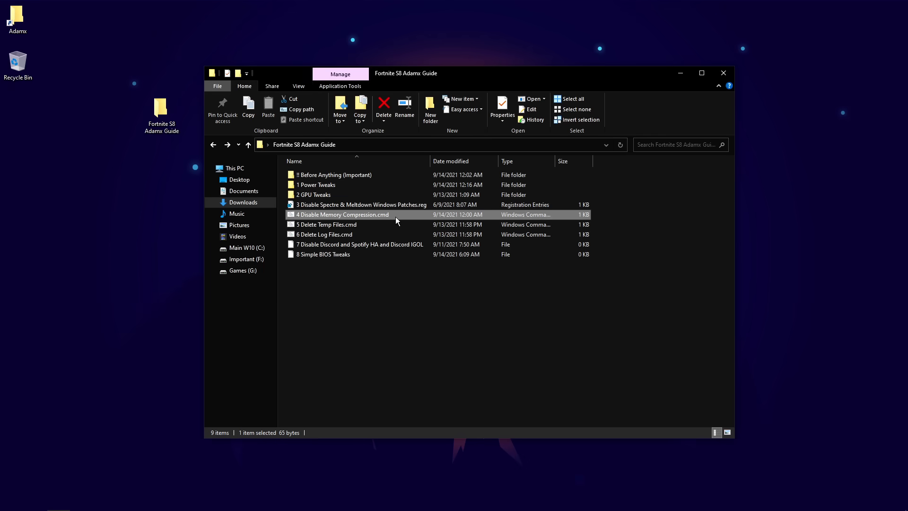
Run the 5 Delete Temp Files.cmd script
{"action": "left_click", "coordinate": [440, 317]}
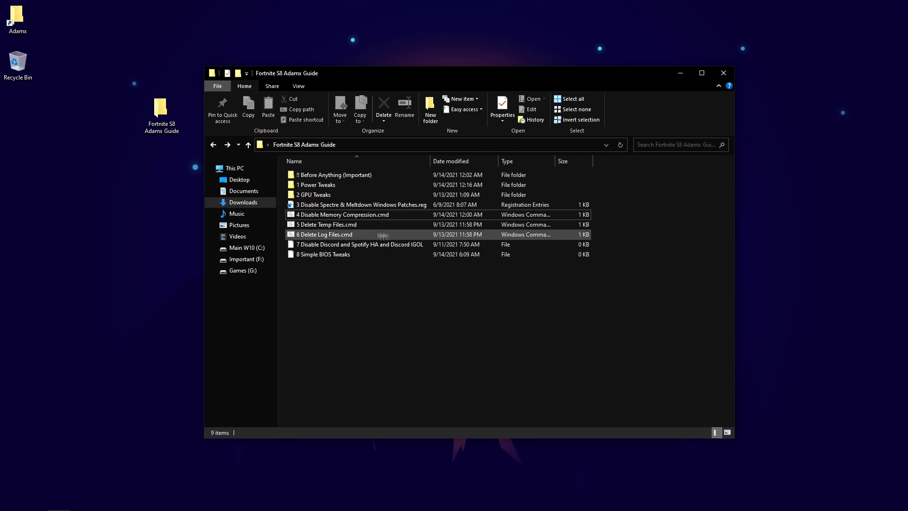
{"action": "left_click", "coordinate": [339, 225]}
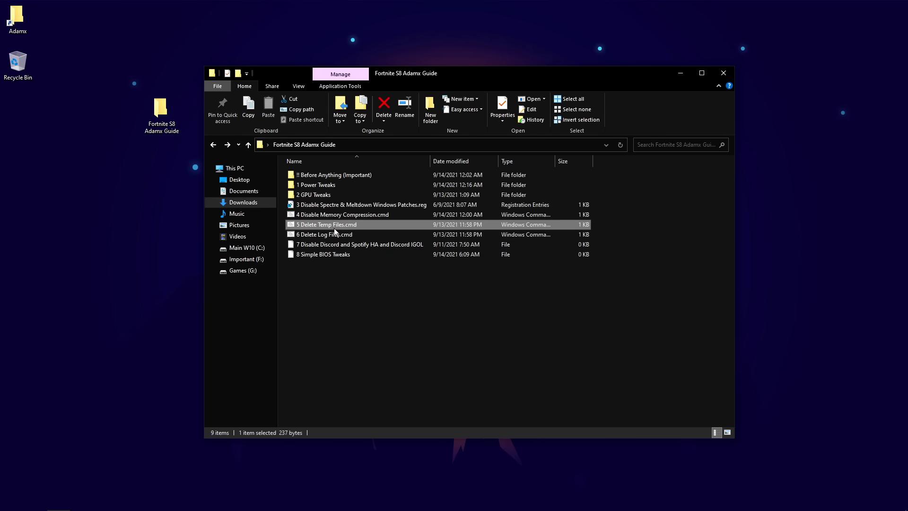
{"action": "double_click", "coordinate": [336, 222]}
Run the 6 Delete Log Files.cmd script and dismiss its console
{"action": "left_click", "coordinate": [560, 317]}
{"action": "double_click", "coordinate": [359, 238]}
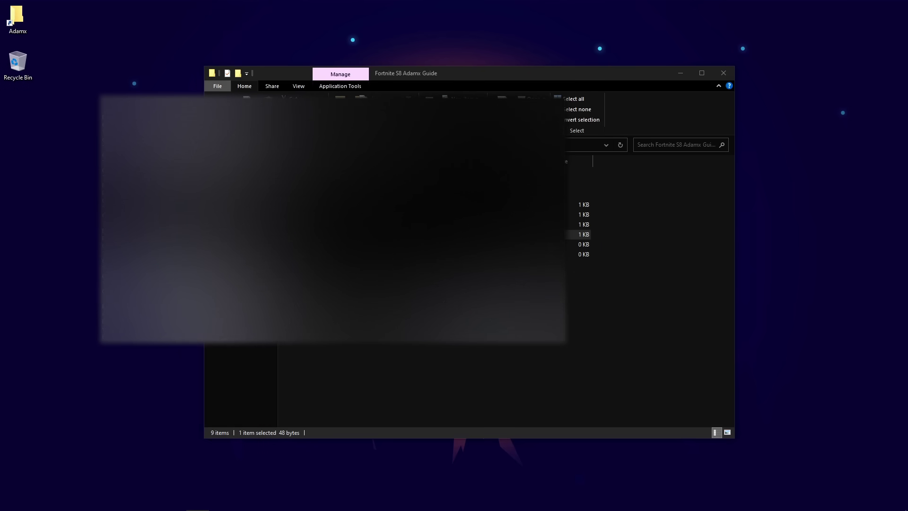
{"action": "left_click", "coordinate": [355, 315]}
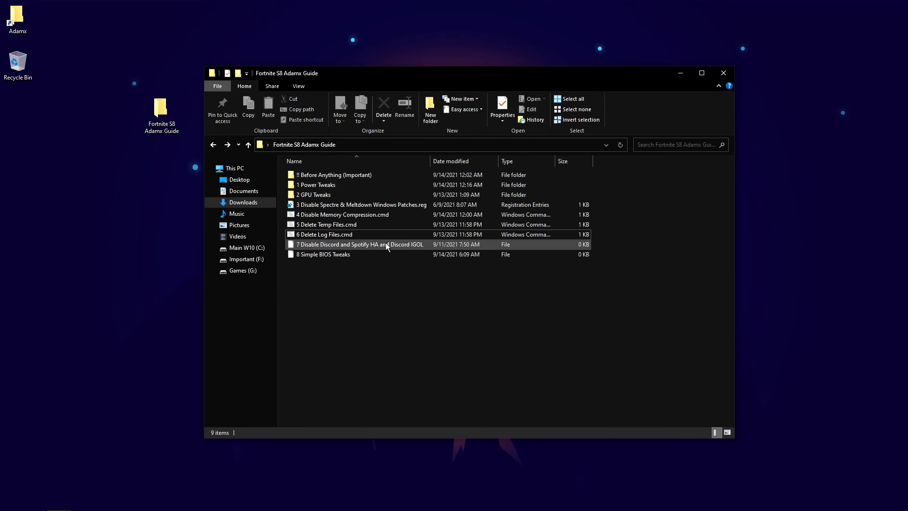
Select the 7 Disable Discord and Spotify HA note and close File Explorer
{"action": "left_click", "coordinate": [369, 245]}
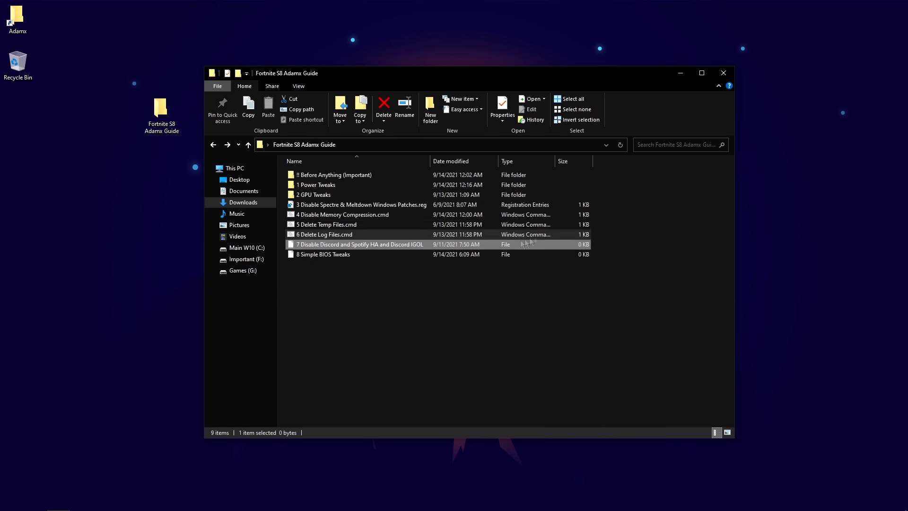
{"action": "left_click", "coordinate": [731, 73]}
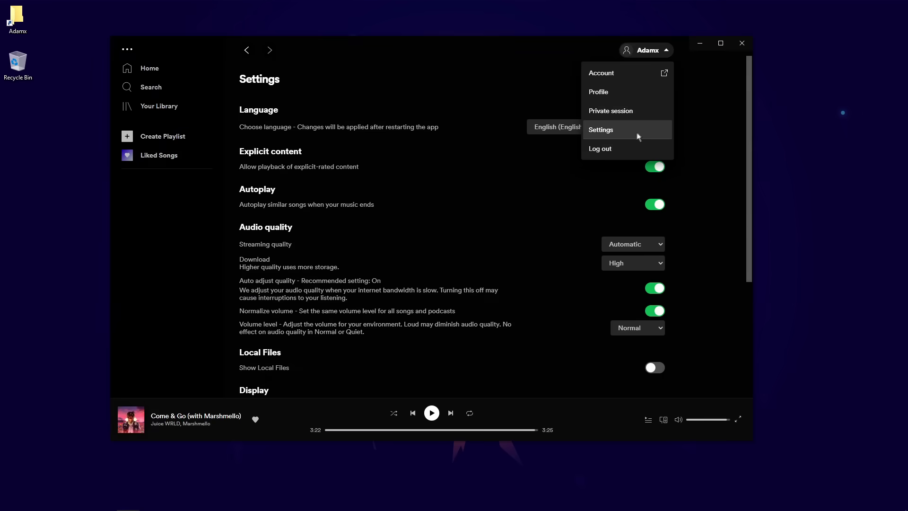
Open Spotify's Settings page to reach the hardware acceleration option
{"action": "left_click", "coordinate": [636, 132]}
{"action": "scroll", "coordinate": [457, 156], "scroll_direction": "down", "scroll_amount": 2}
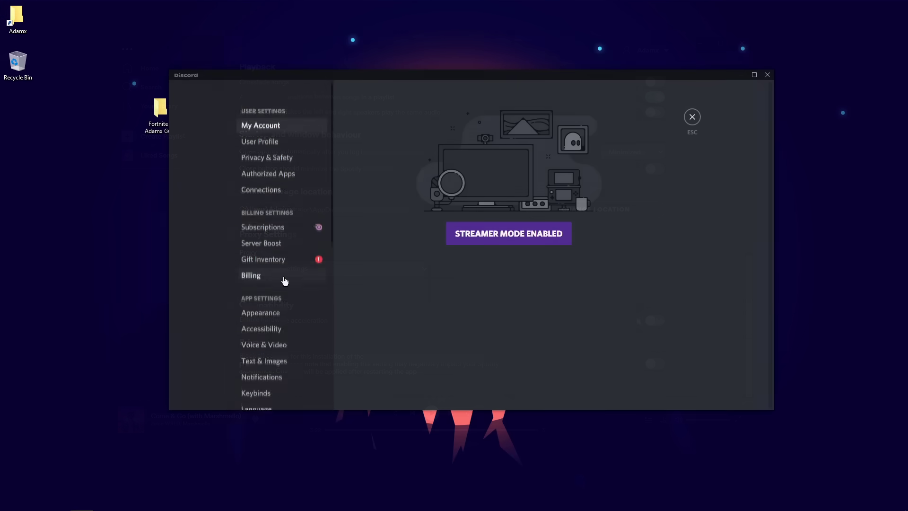
{"action": "scroll", "coordinate": [283, 281], "scroll_direction": "down", "scroll_amount": 2}
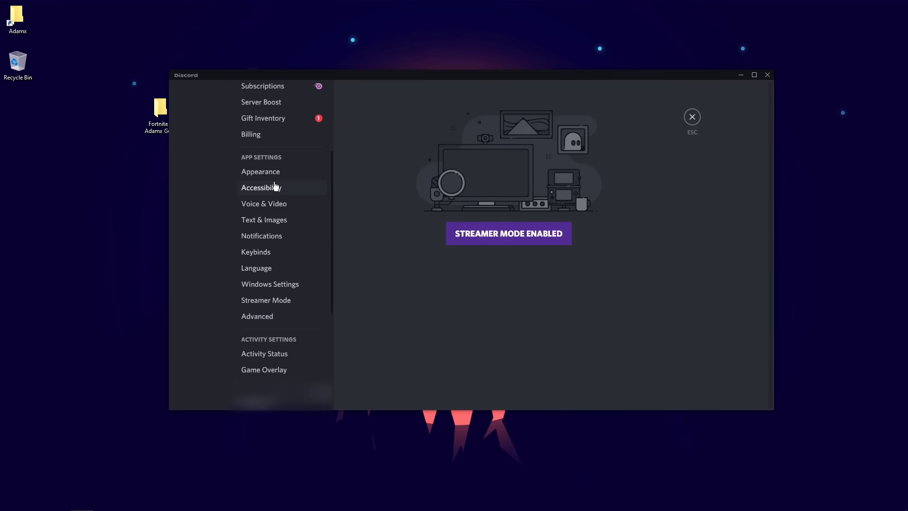
Check Discord's Advanced settings for hardware acceleration, then go to Game Overlay
{"action": "left_click", "coordinate": [268, 317]}
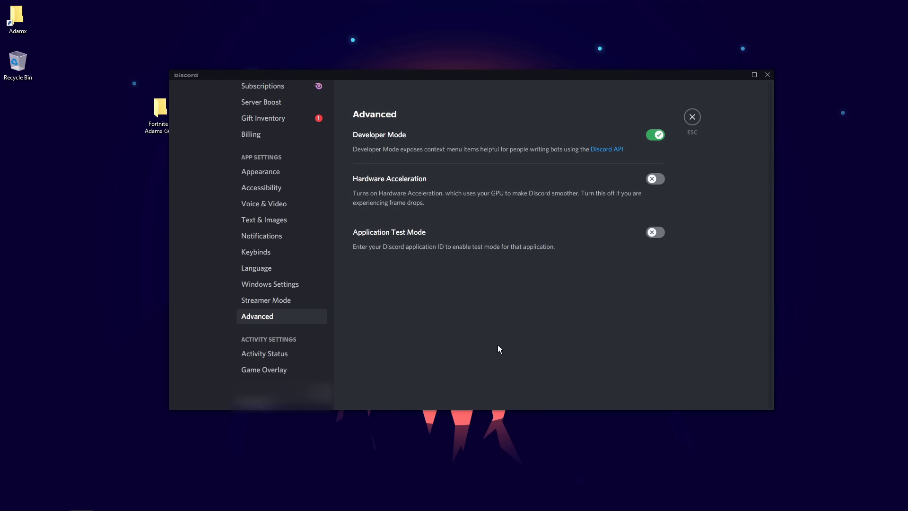
{"action": "scroll", "coordinate": [202, 161], "scroll_direction": "down", "scroll_amount": 1}
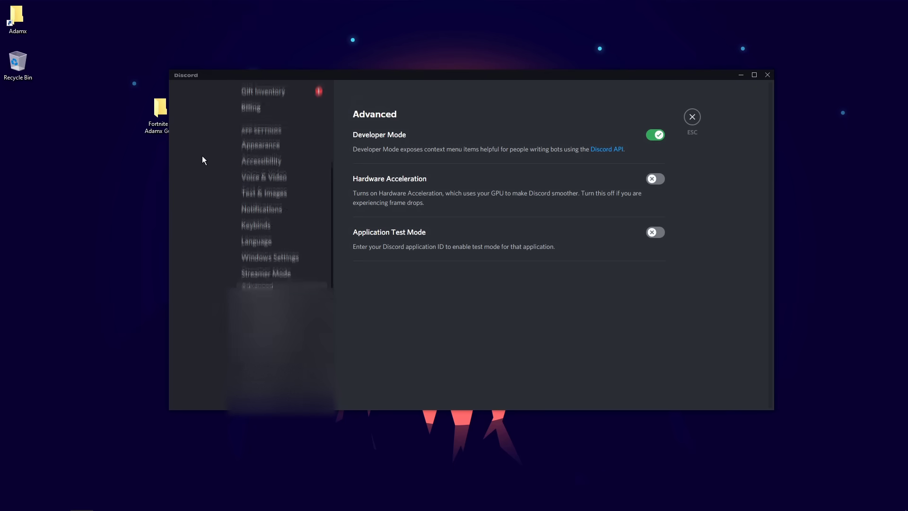
{"action": "scroll", "coordinate": [202, 161], "scroll_direction": "down", "scroll_amount": 2}
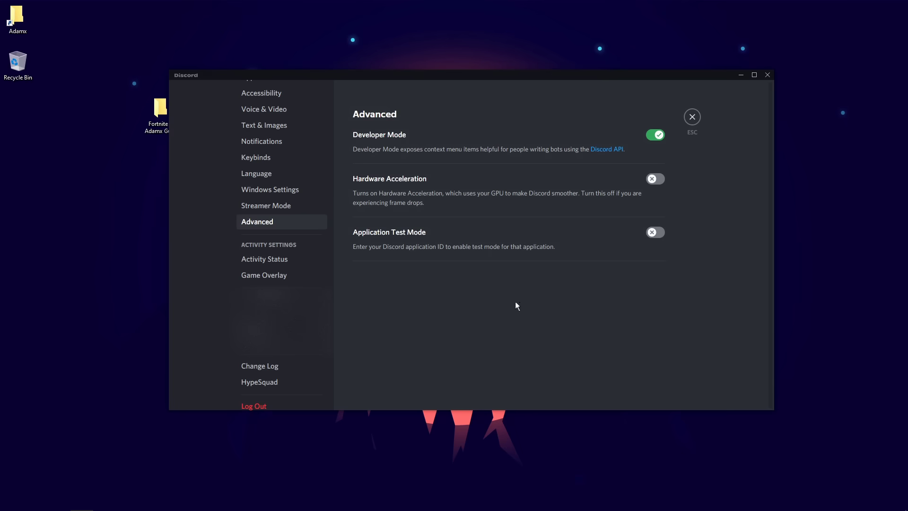
{"action": "left_click", "coordinate": [281, 275]}
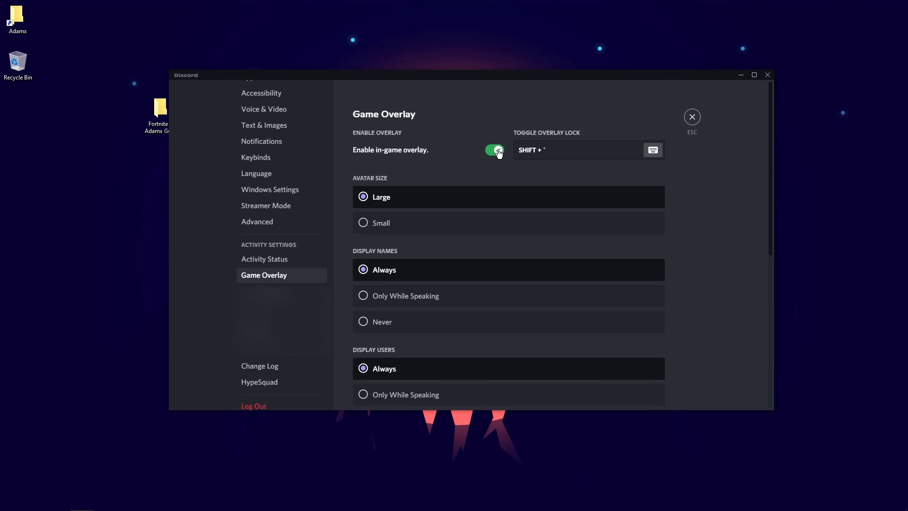
Switch off Discord's Enable in-game overlay toggle
{"action": "left_click", "coordinate": [495, 151]}
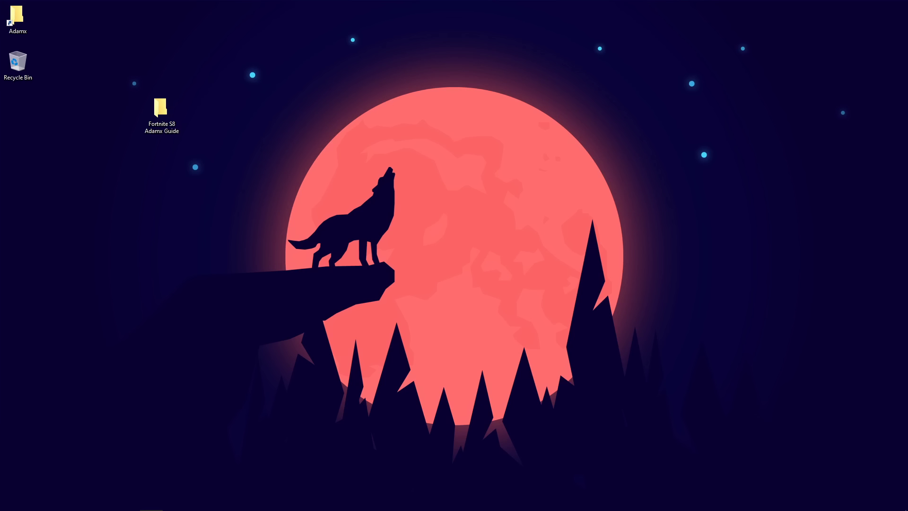
Permanently delete the desktop guide folder and open Settings > Recovery via ms-settings:recovery
{"action": "key", "text": "Delete"}
{"action": "key", "text": "super+r"}
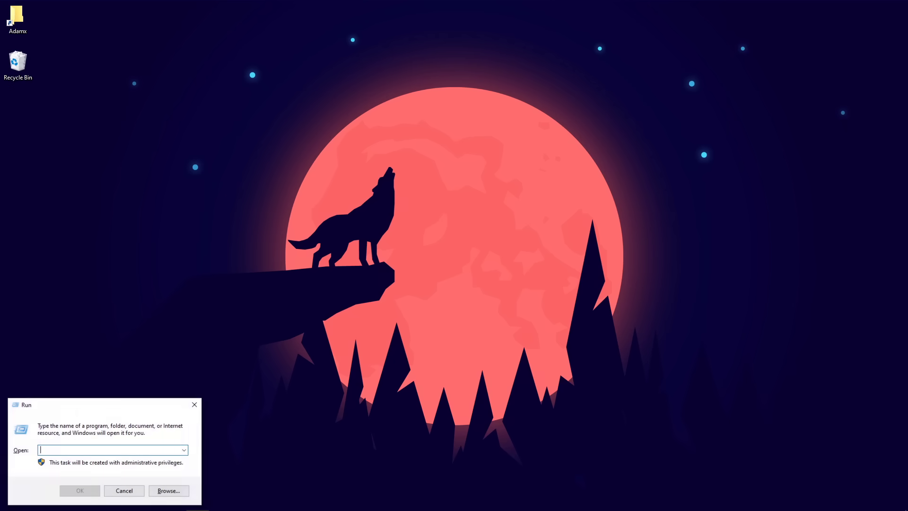
{"action": "type", "text": "ms-"}
{"action": "type", "text": "se"}
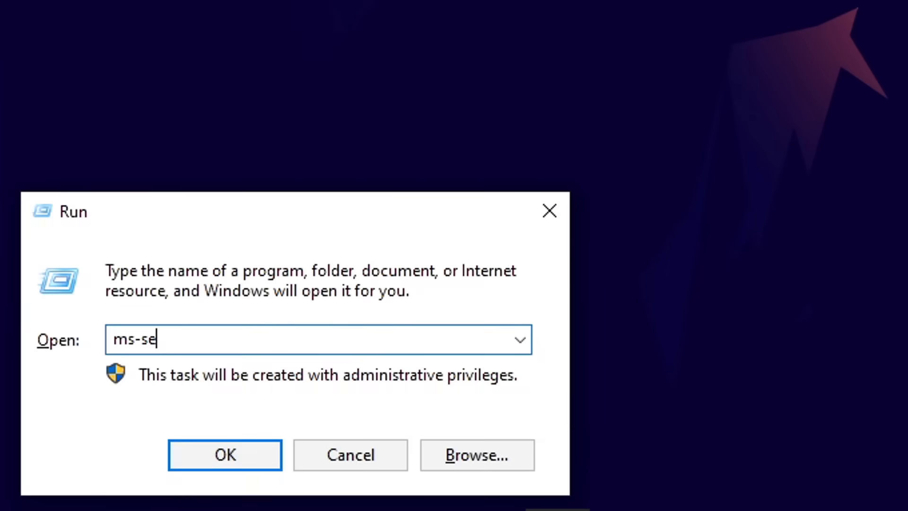
{"action": "type", "text": "ttings:"}
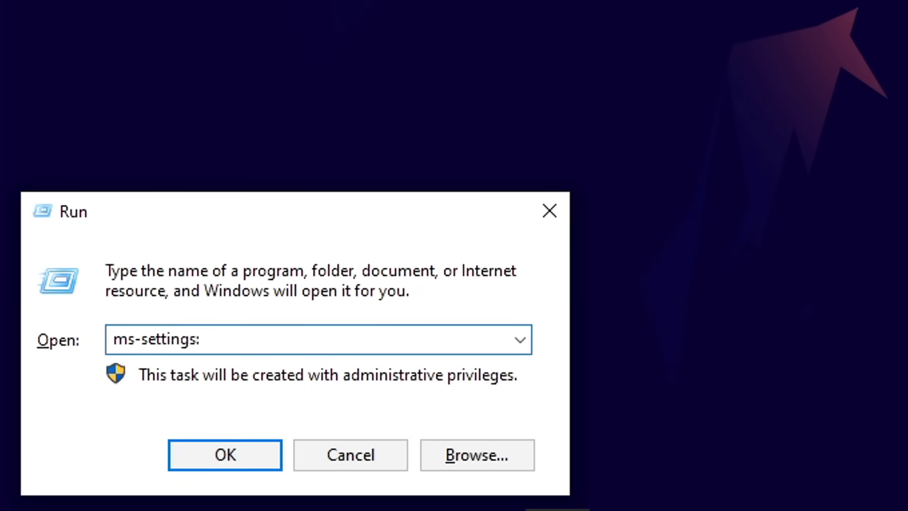
{"action": "type", "text": "recoever"}
{"action": "key", "text": "BackSpace"}
{"action": "key", "text": "BackSpace"}
{"action": "key", "text": "BackSpace"}
{"action": "type", "text": "very"}
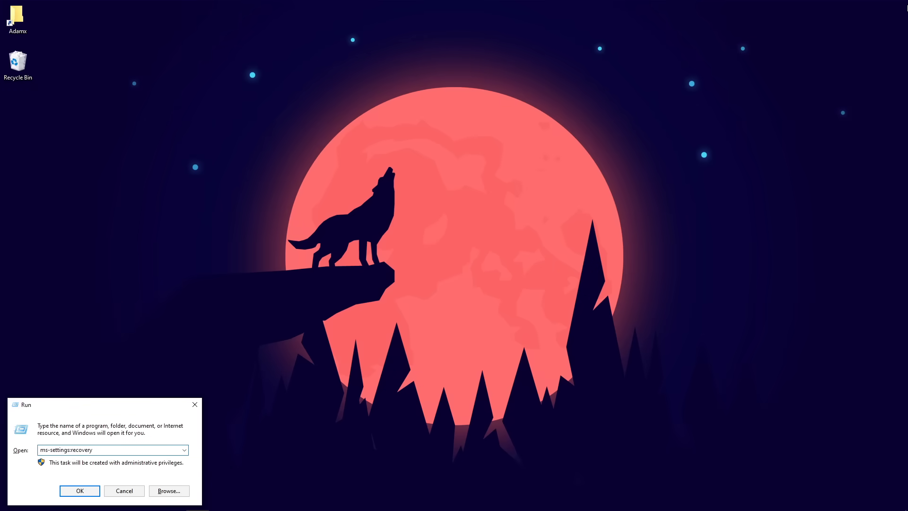
{"action": "key", "text": "Return"}
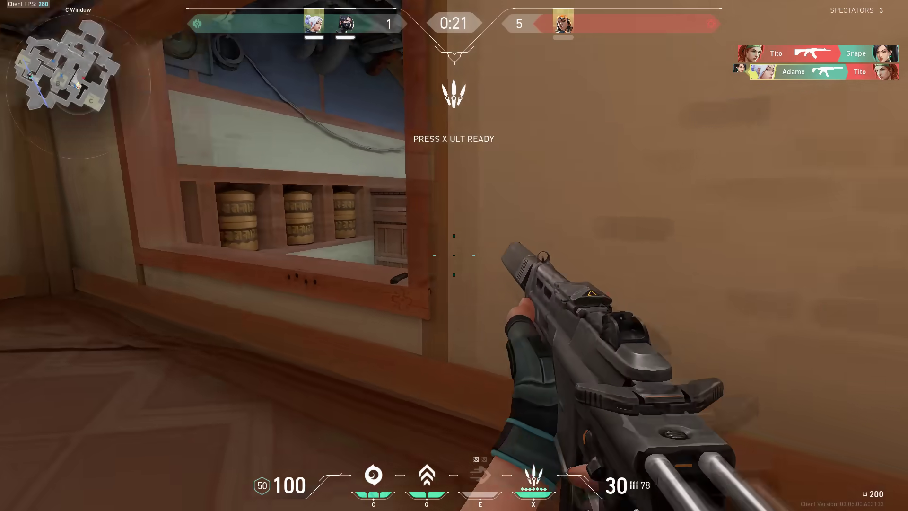
Peek the C Garage doorway, headshot the enemy there, reload, and fire ahead
{"action": "key", "text": "w"}
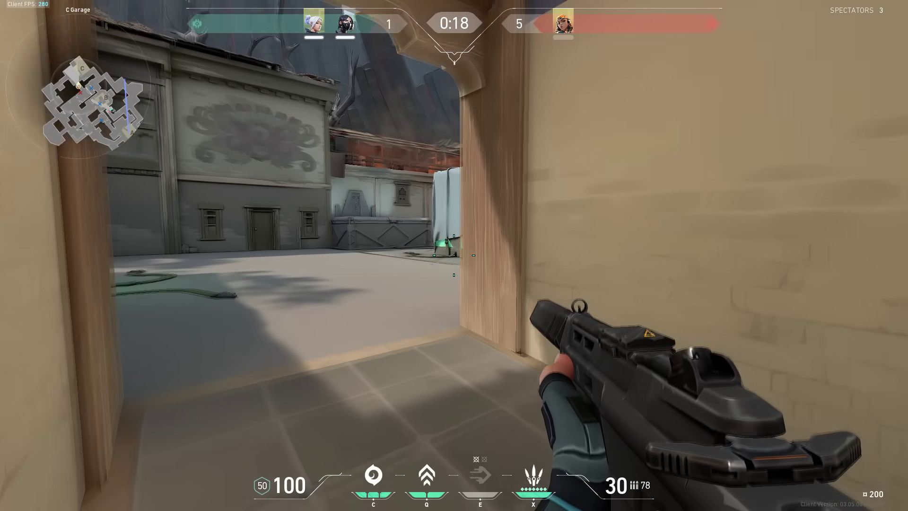
{"action": "key", "text": "a"}
{"action": "right_click", "coordinate": [454, 255]}
{"action": "left_click", "coordinate": [454, 256]}
{"action": "left_click", "coordinate": [455, 256]}
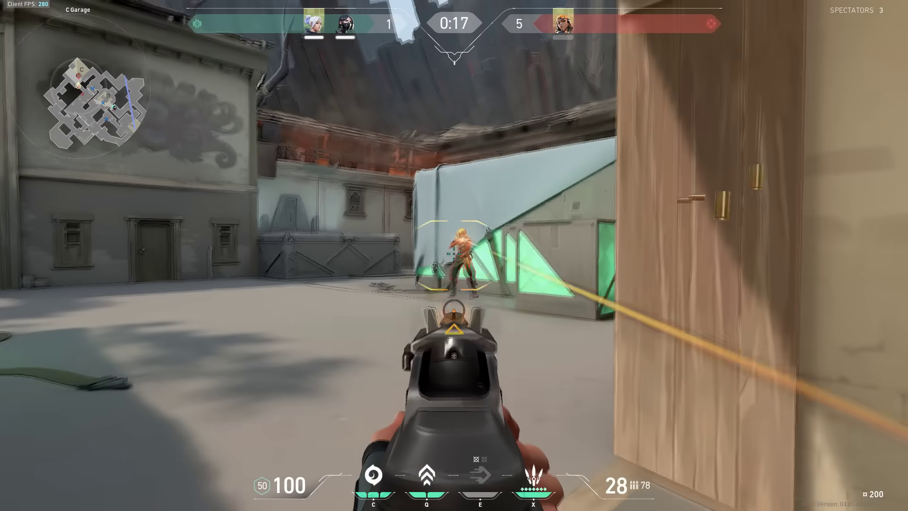
{"action": "left_click", "coordinate": [455, 256]}
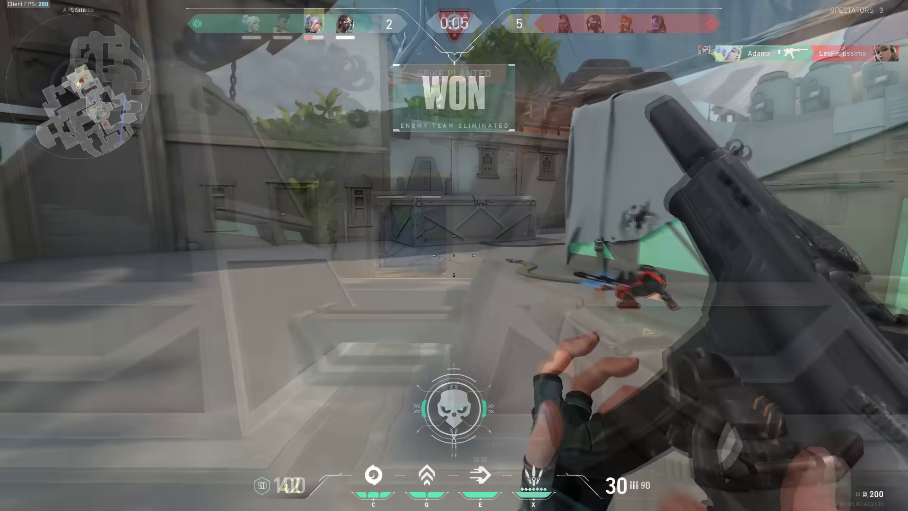
{"action": "left_click", "coordinate": [454, 255]}
{"action": "key", "text": "r"}
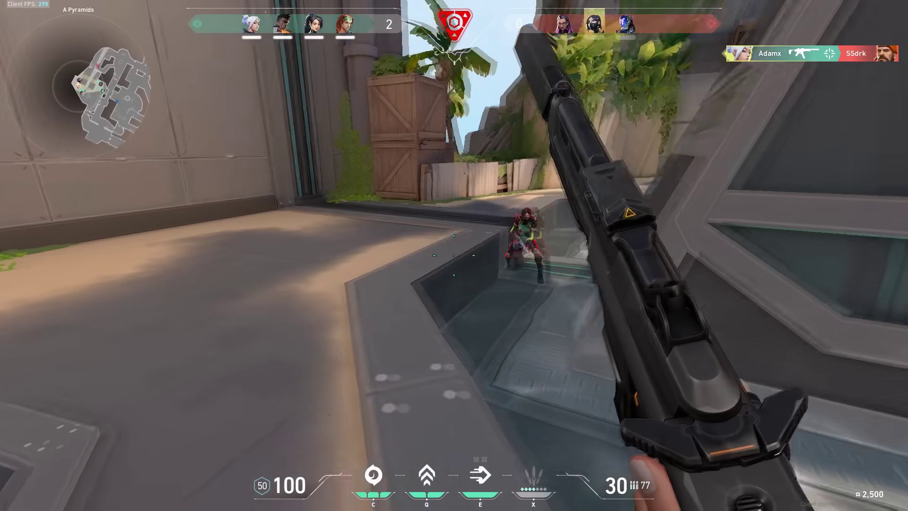
{"action": "left_click", "coordinate": [455, 255]}
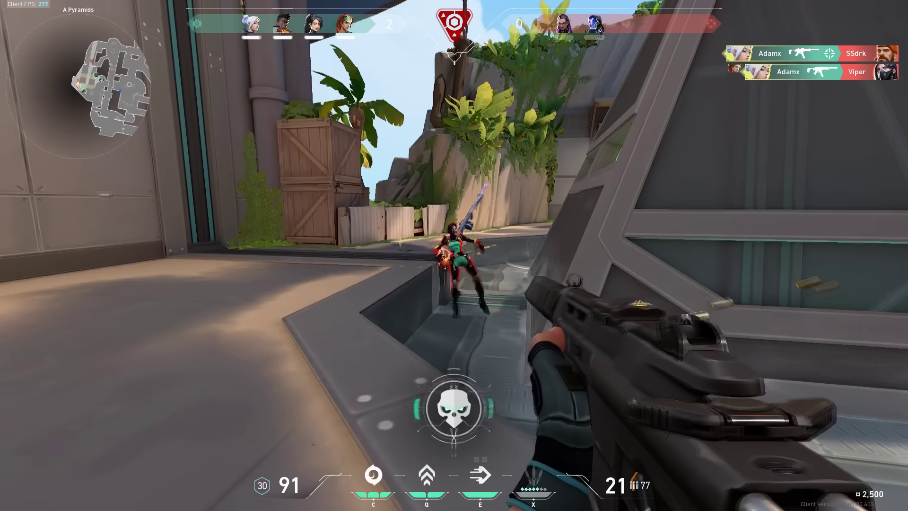
{"action": "left_click", "coordinate": [454, 256]}
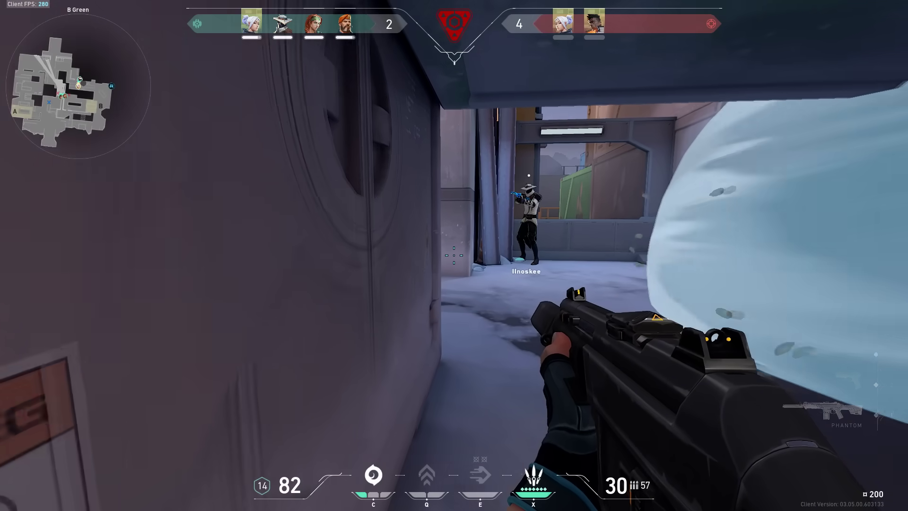
{"action": "left_click", "coordinate": [454, 255]}
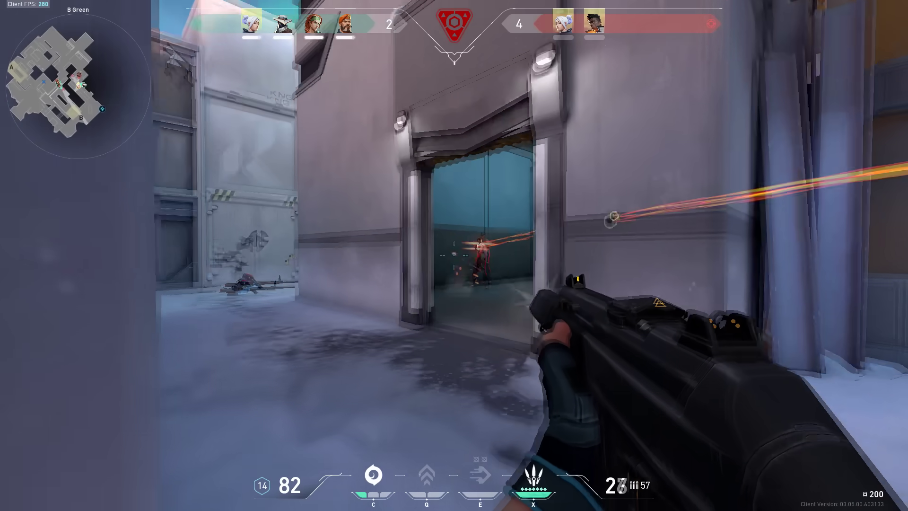
Advance down the next corridor, killing enemies with rifle and pistol headshots
{"action": "key", "text": "w"}
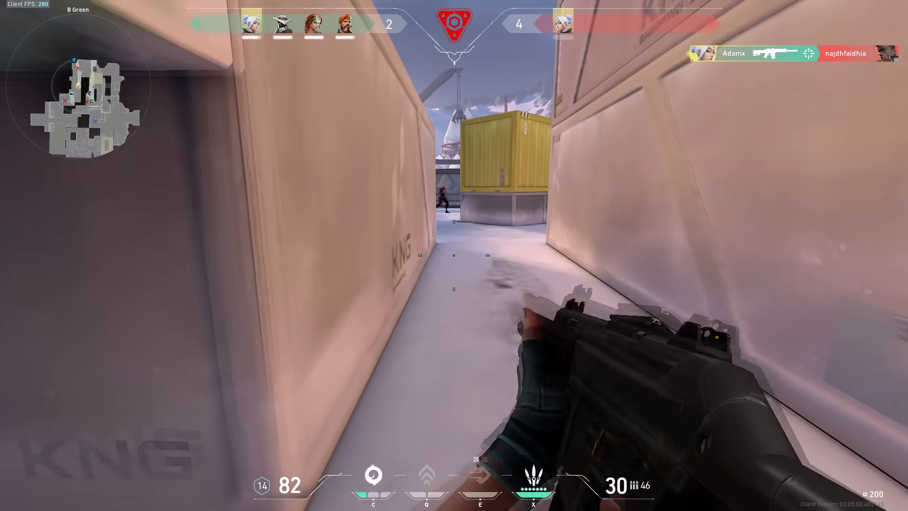
{"action": "left_click", "coordinate": [454, 255]}
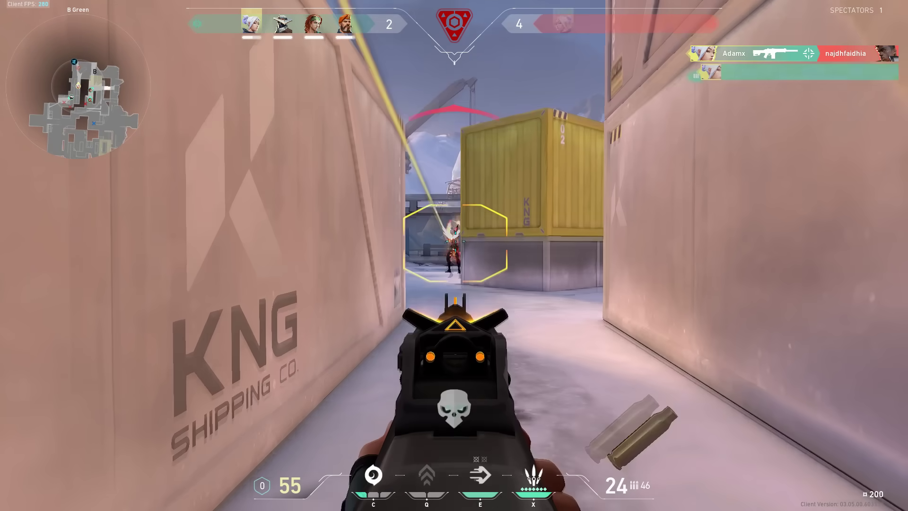
{"action": "left_click", "coordinate": [454, 256]}
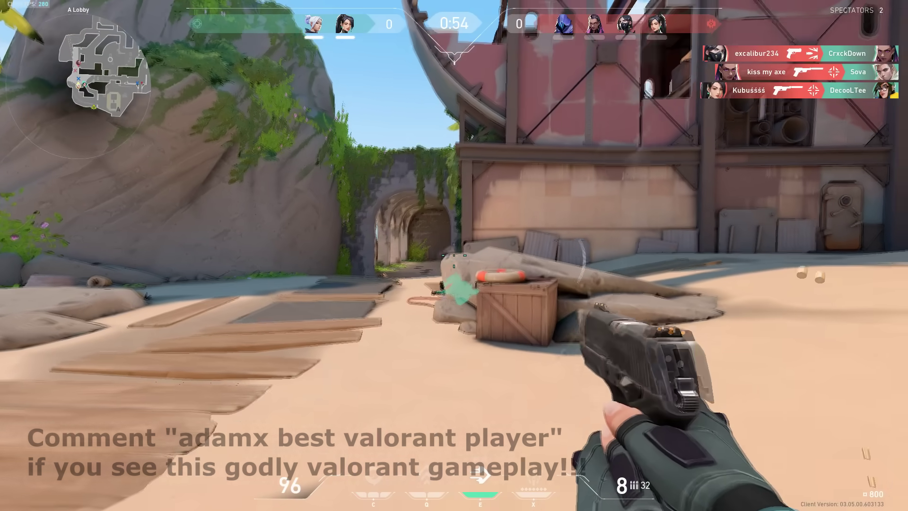
{"action": "left_click", "coordinate": [454, 255]}
{"action": "left_click", "coordinate": [455, 255]}
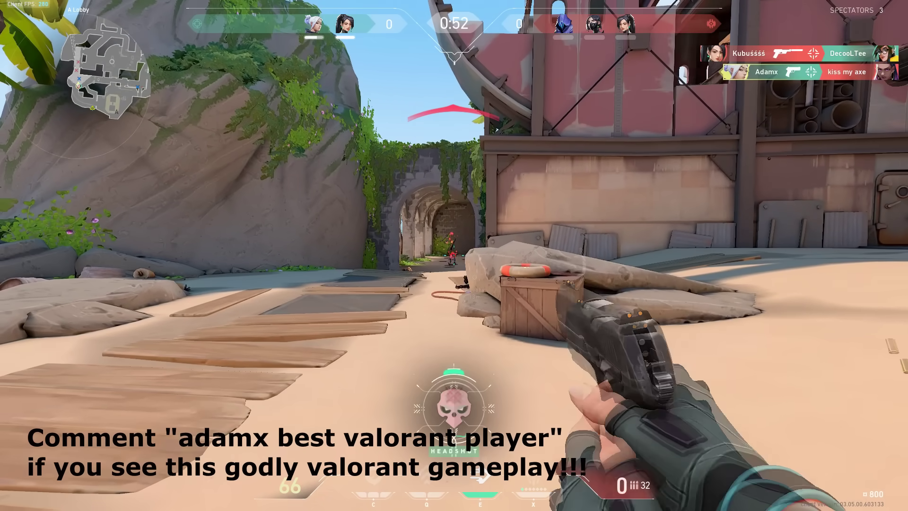
{"action": "key", "text": "w"}
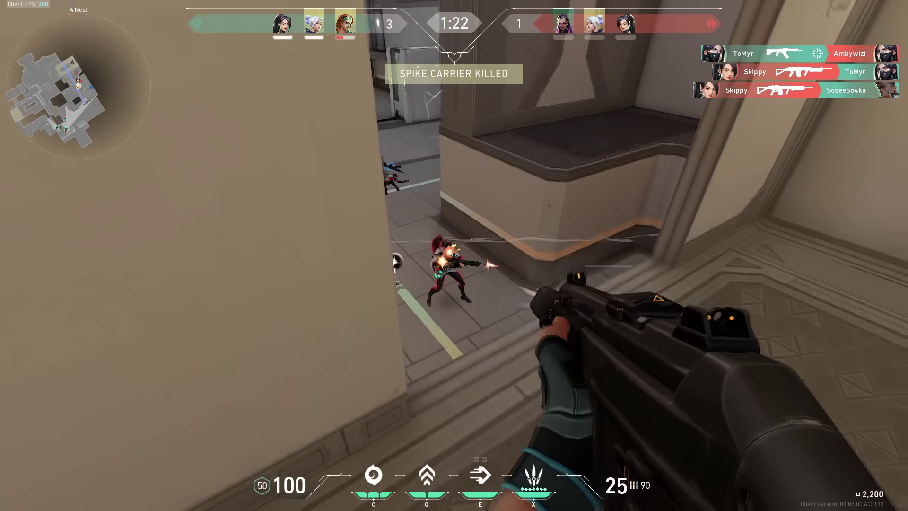
{"action": "left_click", "coordinate": [454, 255]}
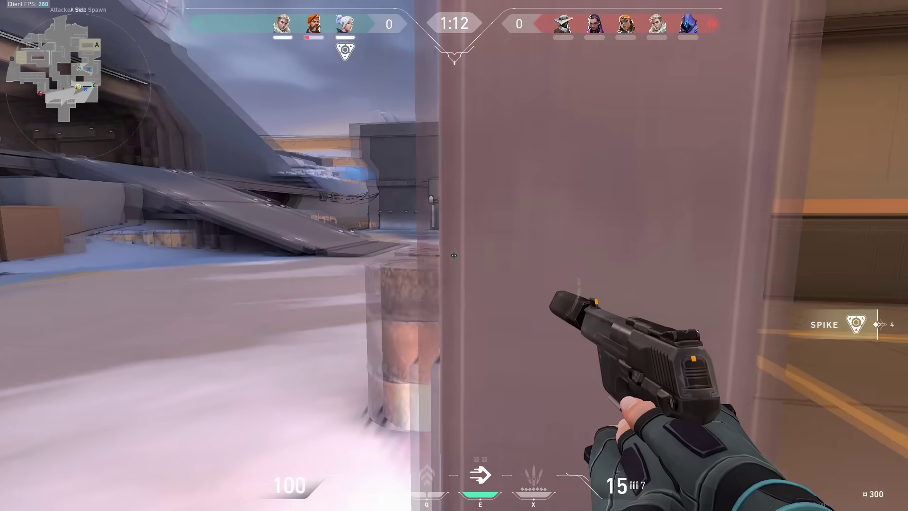
{"action": "left_click", "coordinate": [454, 255]}
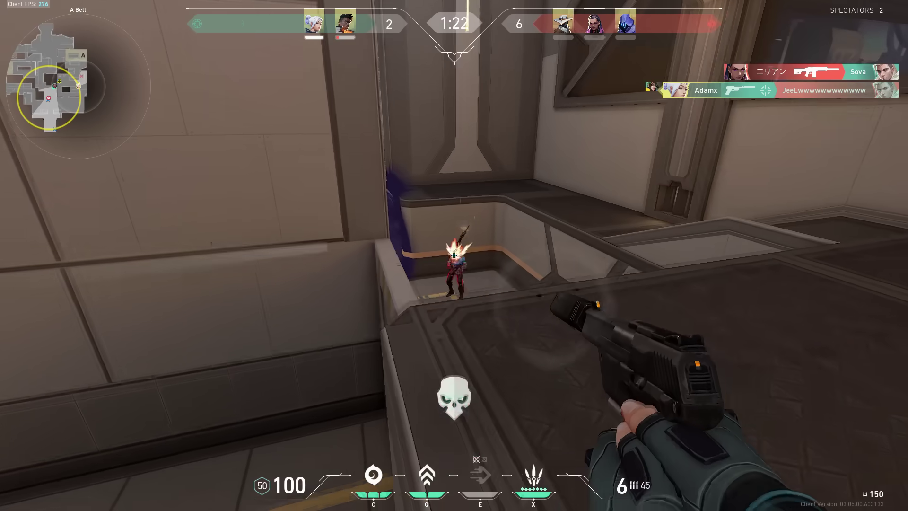
Cast abilities, headshot an enemy, fall back behind the pillar, and rifle enemies down the alley
{"action": "key", "text": "q"}
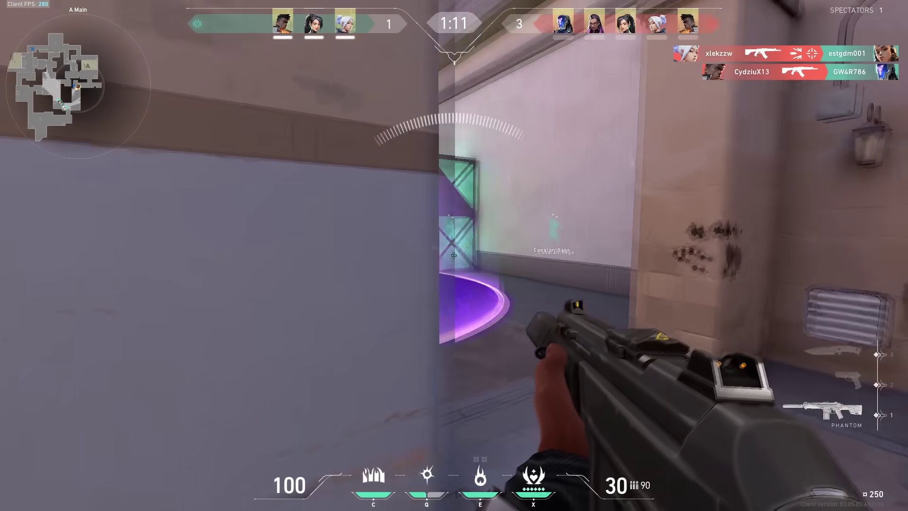
{"action": "left_click", "coordinate": [454, 256]}
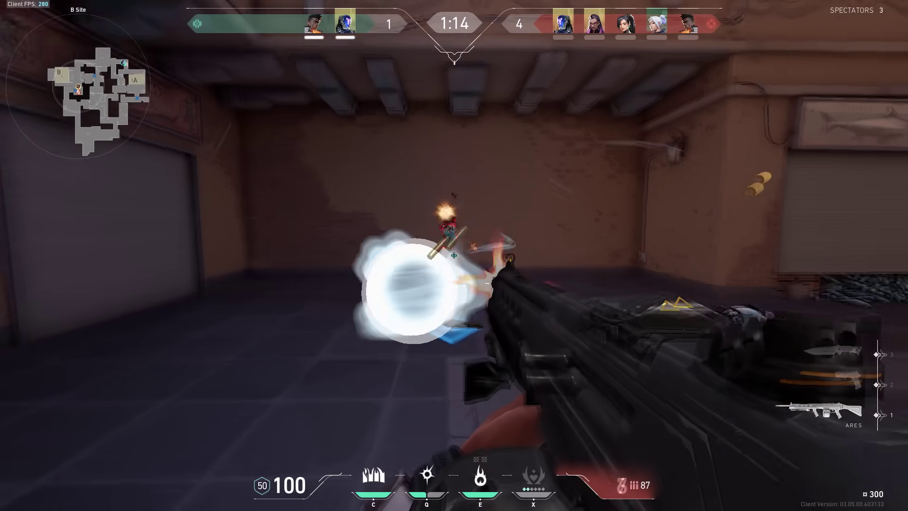
{"action": "left_click", "coordinate": [455, 255]}
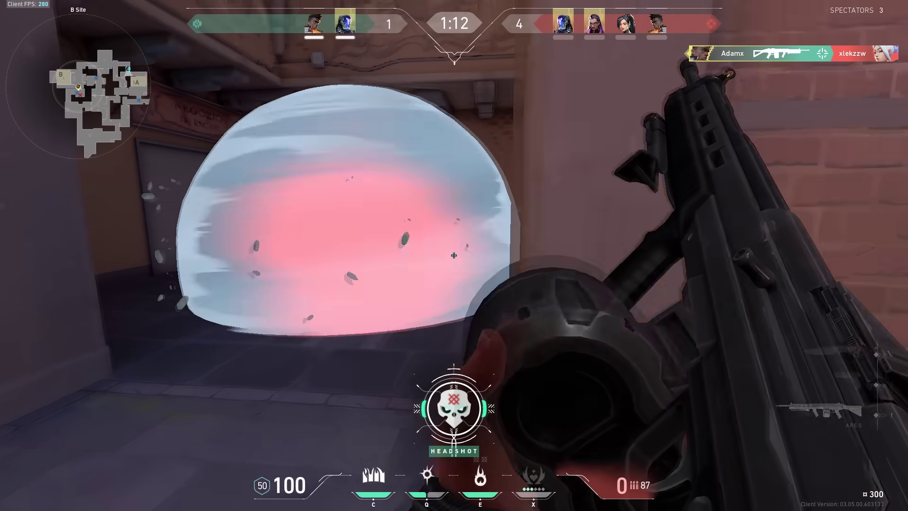
{"action": "key", "text": "s"}
{"action": "key", "text": "e"}
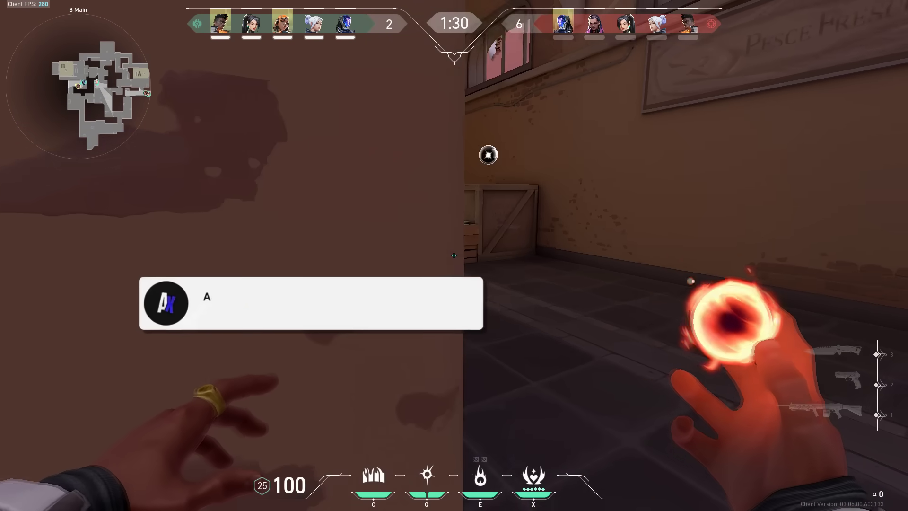
{"action": "key", "text": "1"}
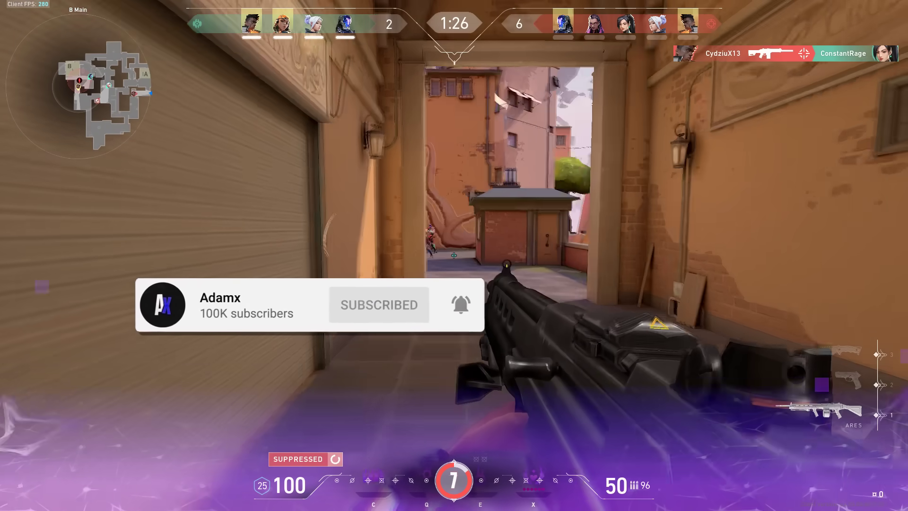
{"action": "left_click", "coordinate": [454, 256]}
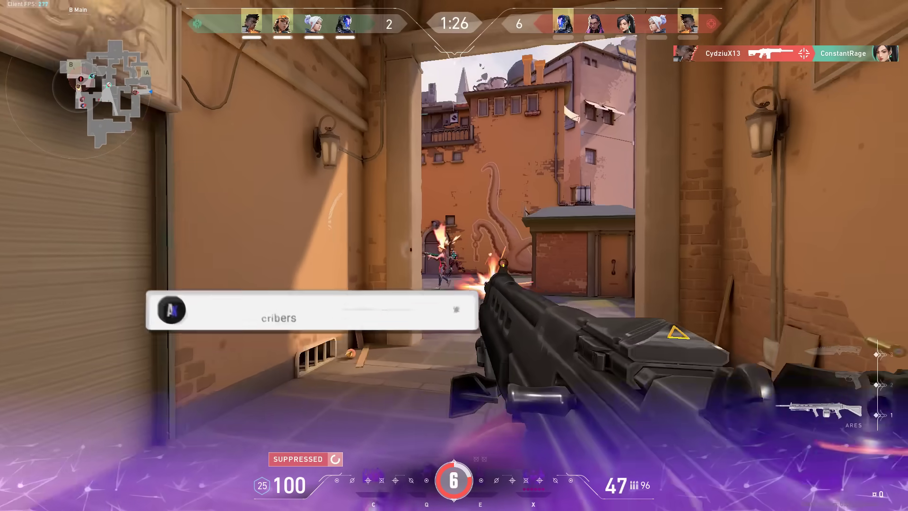
{"action": "left_click", "coordinate": [454, 255]}
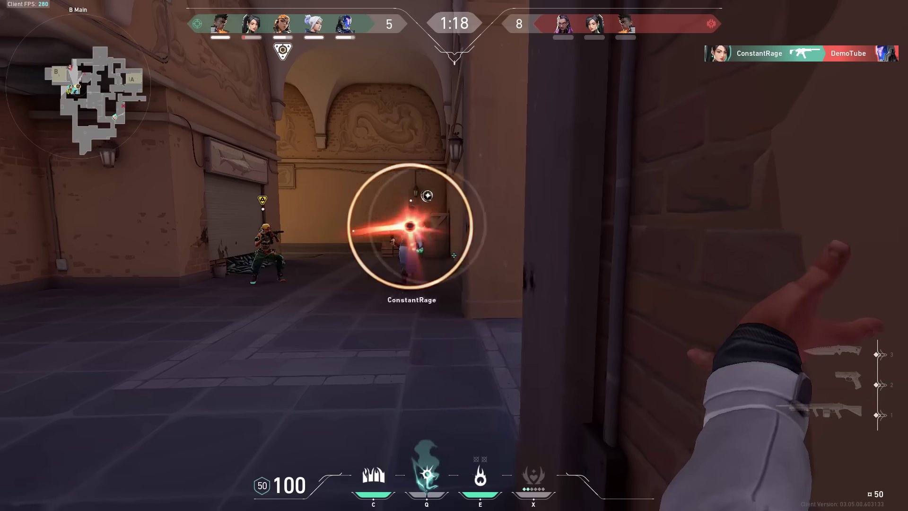
Move from B Main onto B Site and fire at the enemy by the crates
{"action": "key", "text": "w"}
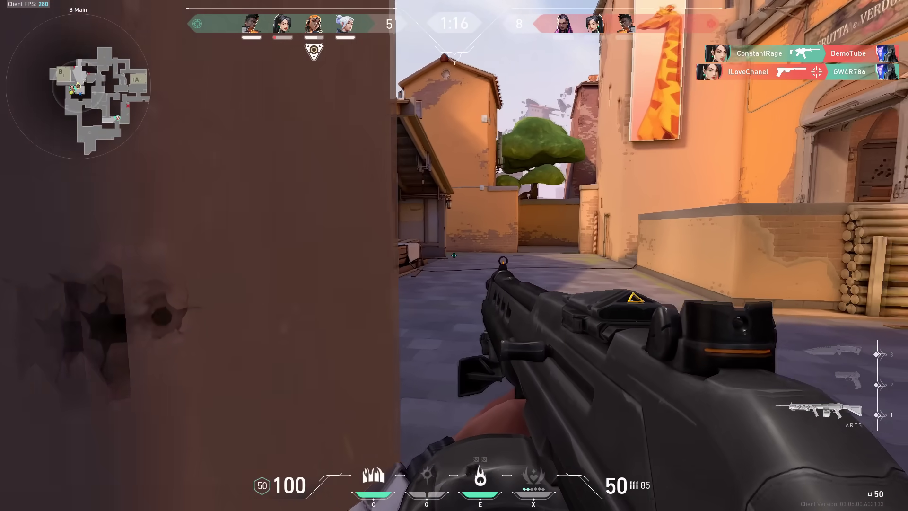
{"action": "key", "text": "w"}
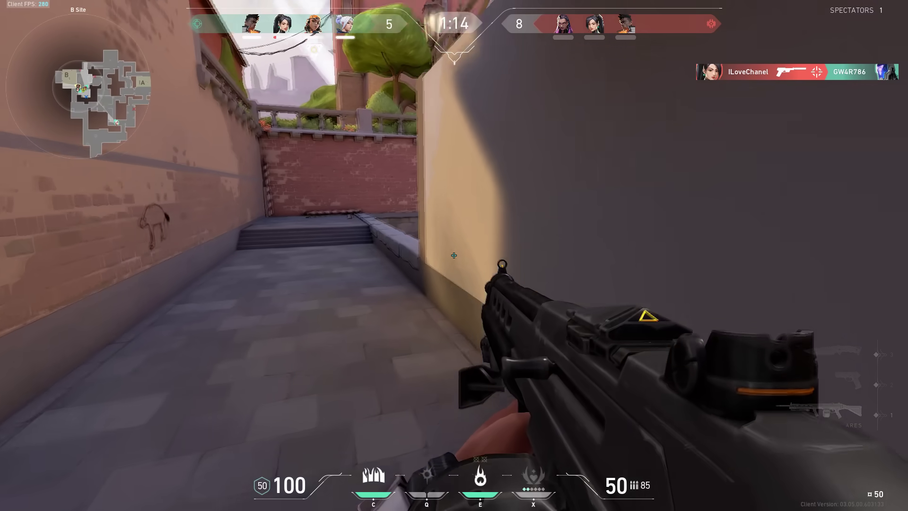
{"action": "key", "text": "w"}
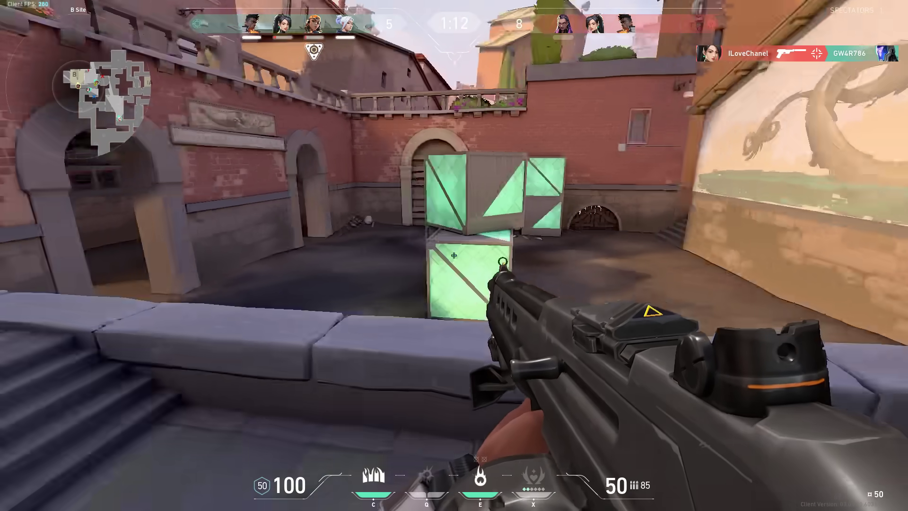
{"action": "key", "text": "a"}
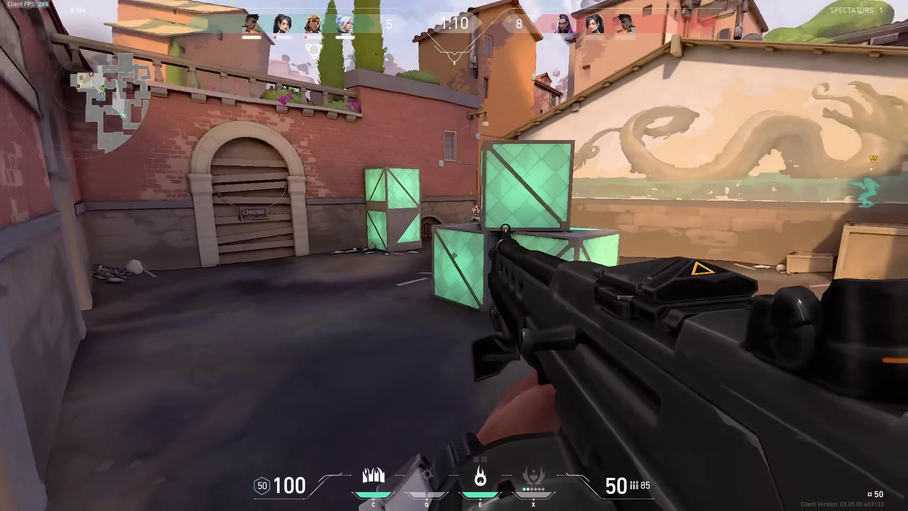
{"action": "left_click", "coordinate": [453, 256]}
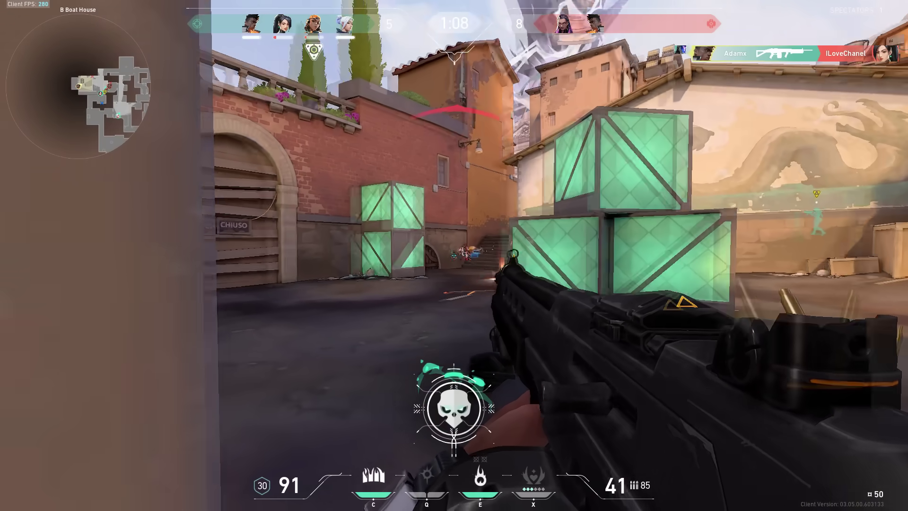
Kill the enemies by the building and in the courtyard to win the round
{"action": "left_click", "coordinate": [453, 255]}
{"action": "key", "text": "w"}
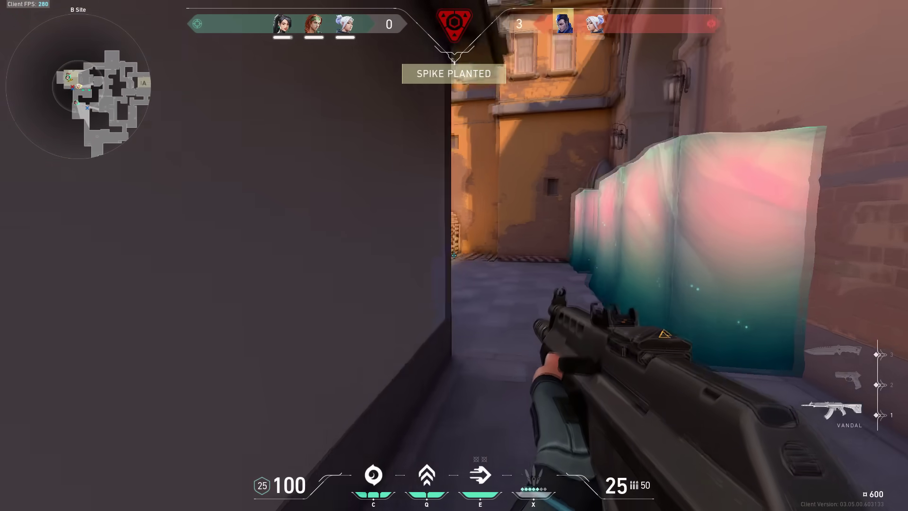
{"action": "left_click", "coordinate": [453, 256]}
{"action": "left_click", "coordinate": [454, 255]}
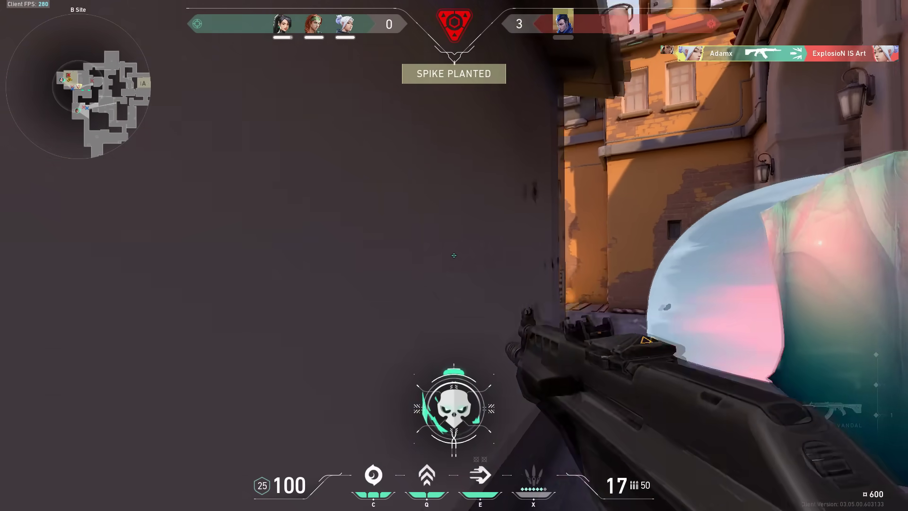
{"action": "key", "text": "r"}
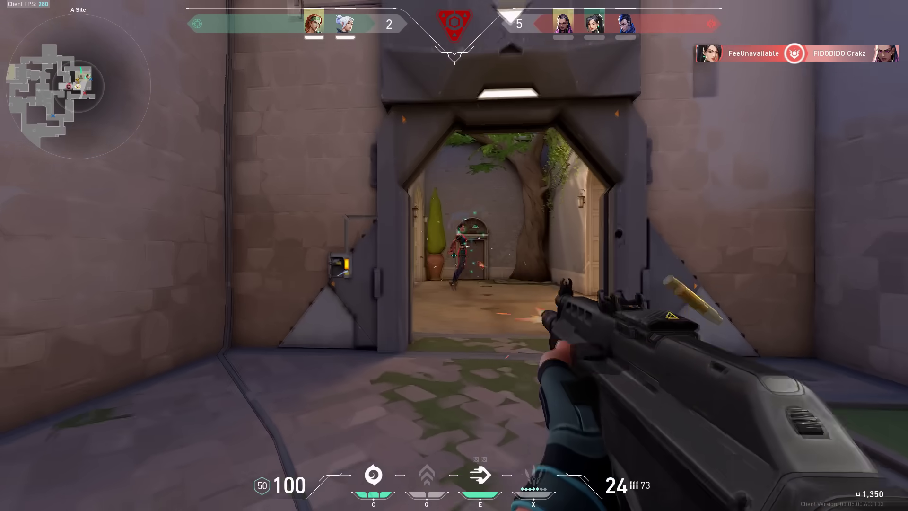
{"action": "left_click", "coordinate": [454, 255]}
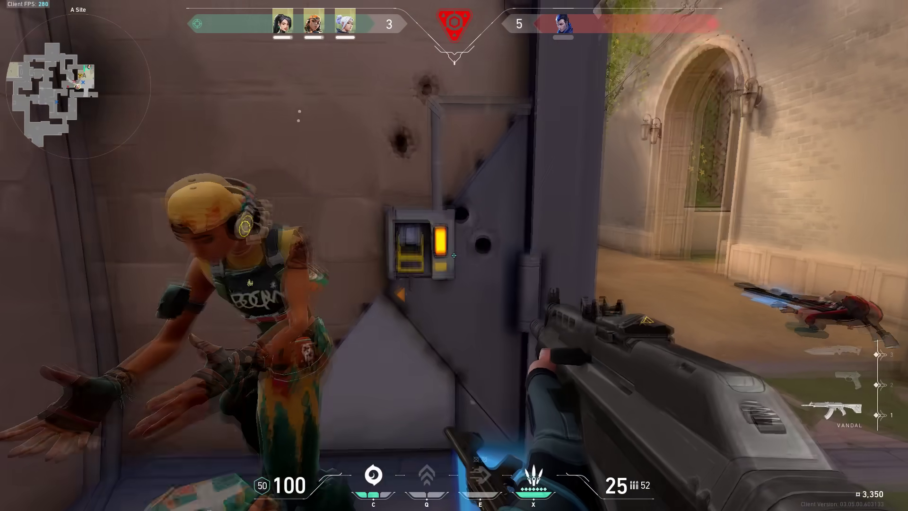
{"action": "left_click", "coordinate": [454, 256]}
{"action": "left_click", "coordinate": [454, 256]}
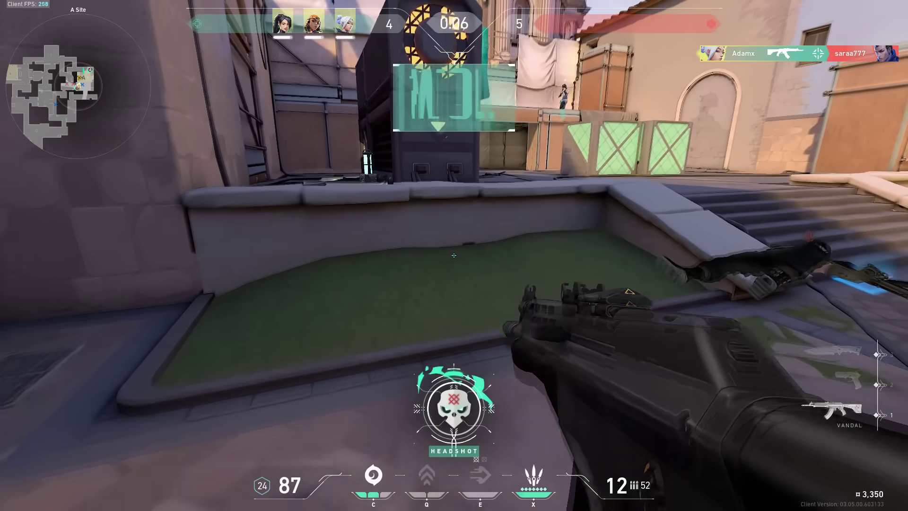
{"action": "key", "text": "r"}
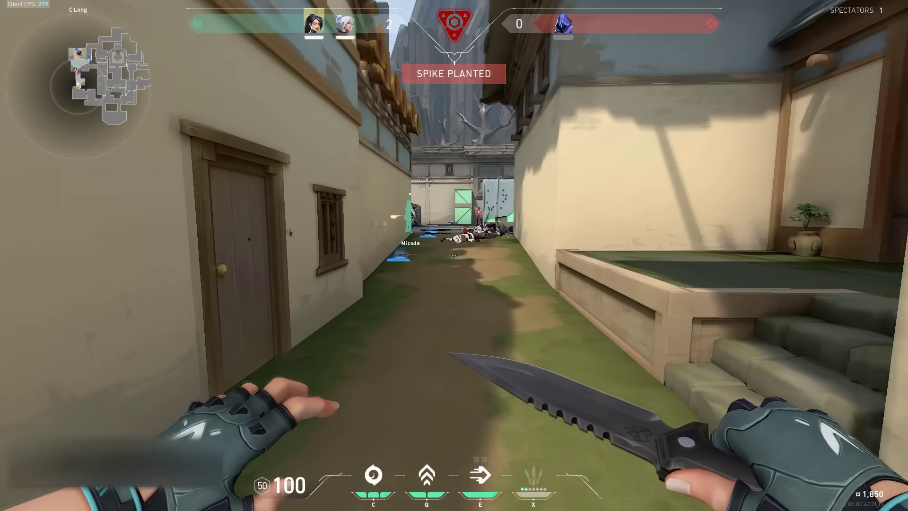
{"action": "key", "text": "1"}
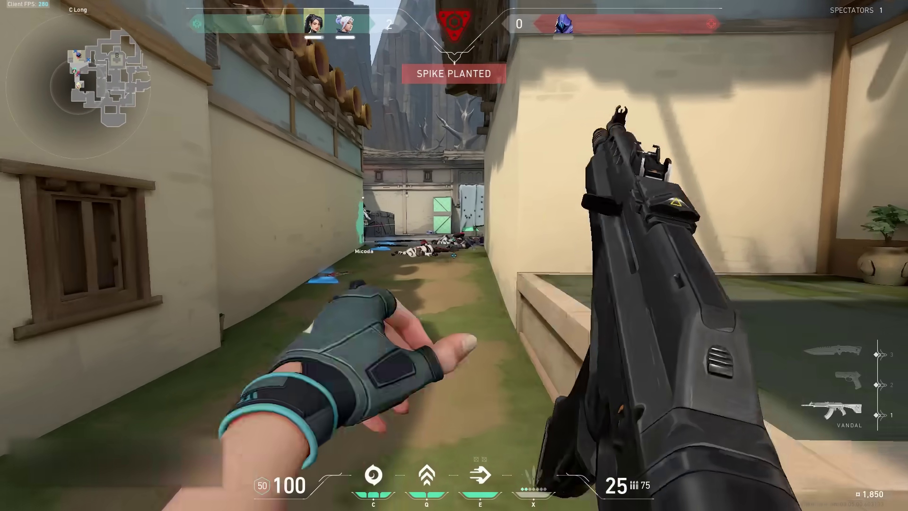
Dash onto C Site and defuse the spike, pausing to shoot an approaching enemy
{"action": "key", "text": "e"}
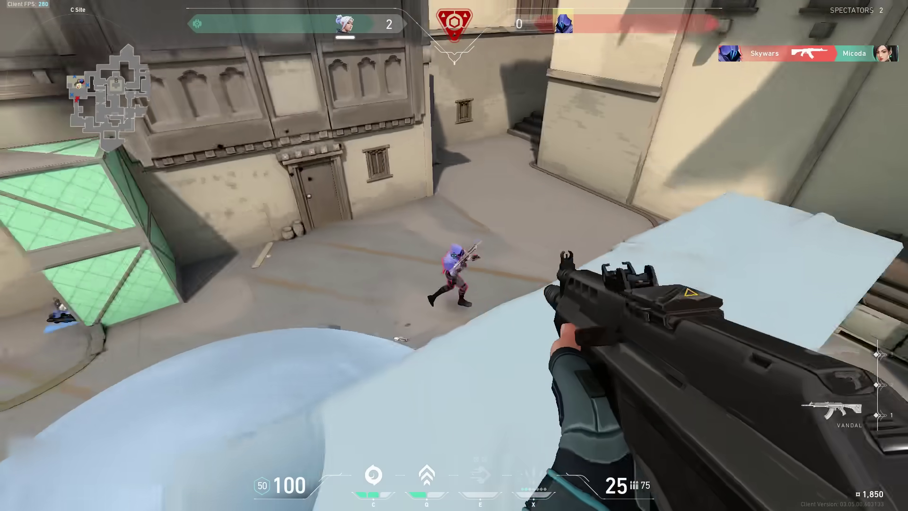
{"action": "left_click", "coordinate": [454, 255]}
{"action": "key", "text": "3"}
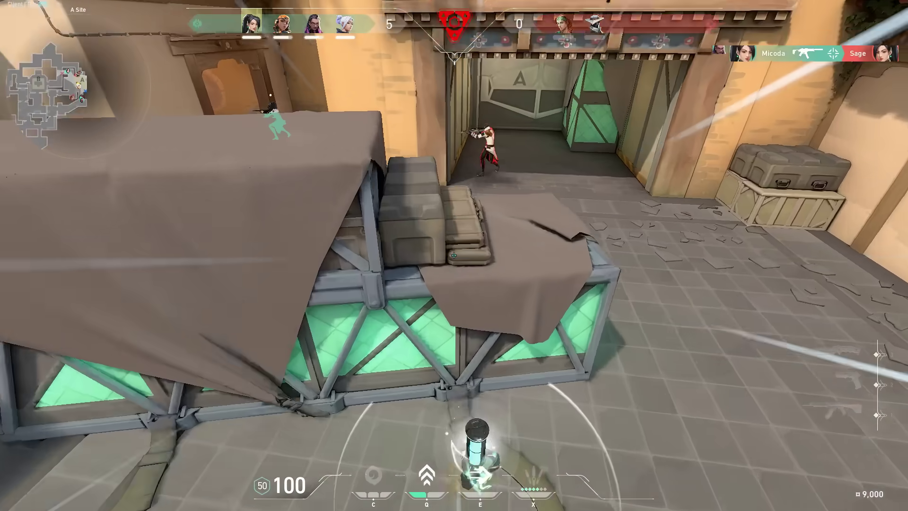
{"action": "key", "text": "r"}
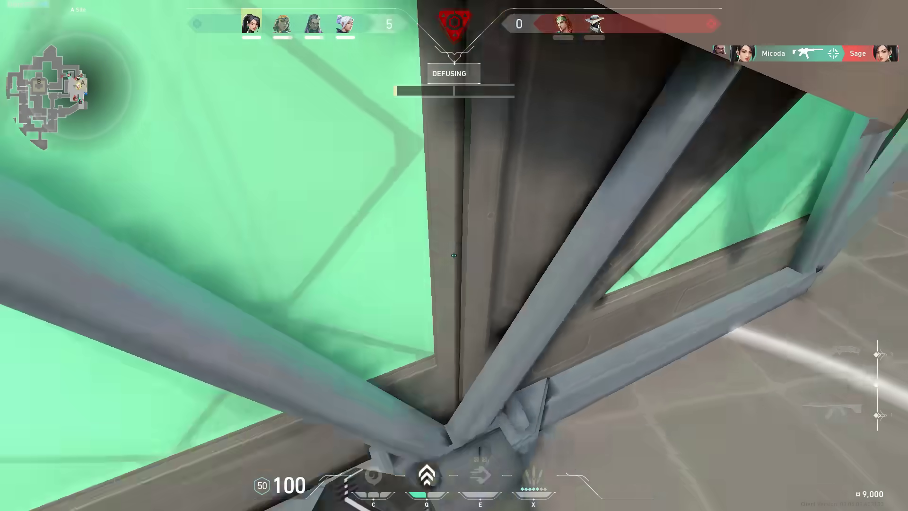
{"action": "key", "text": "1"}
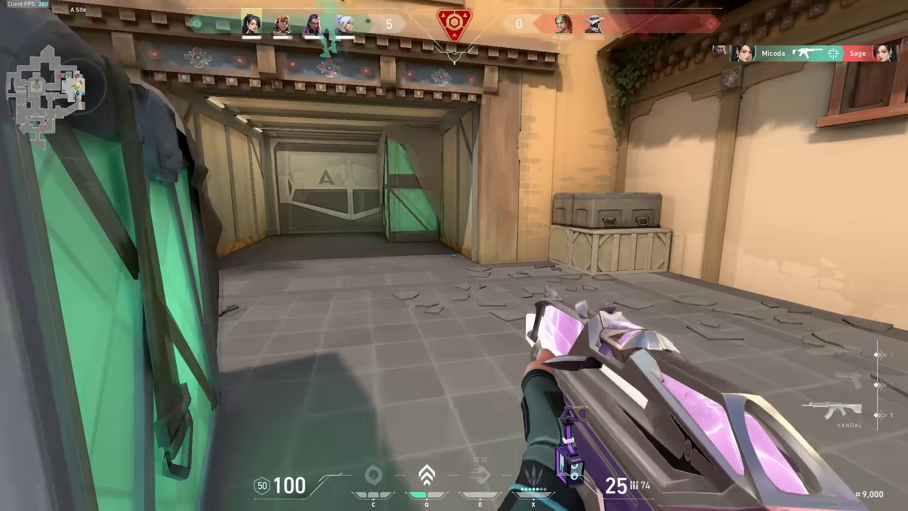
{"action": "left_click", "coordinate": [454, 255]}
{"action": "left_click", "coordinate": [454, 255]}
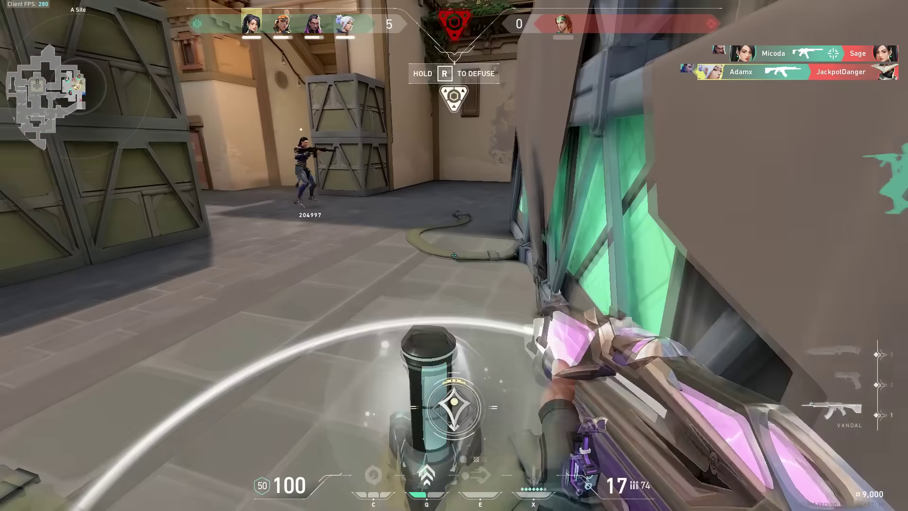
{"action": "key", "text": "r"}
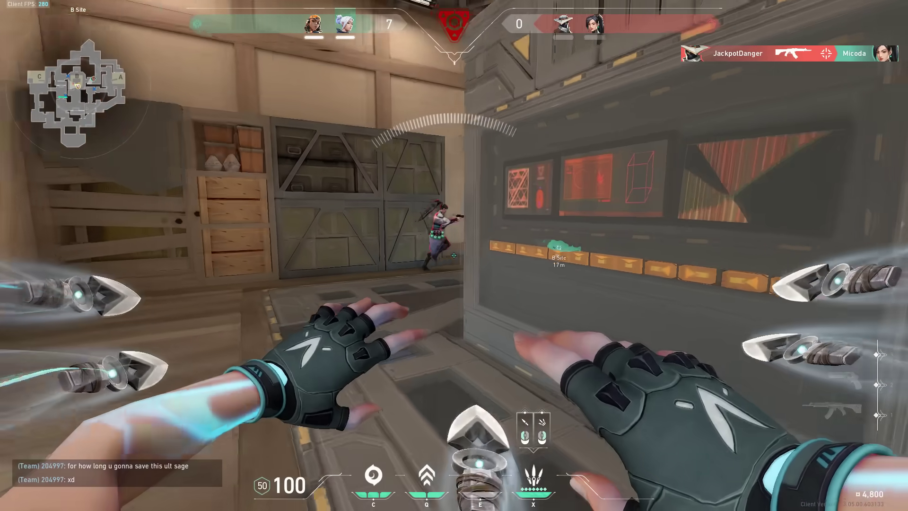
Kill an enemy with an ultimate knife, then shoot the spike carrier and courtyard enemies
{"action": "left_click", "coordinate": [454, 256]}
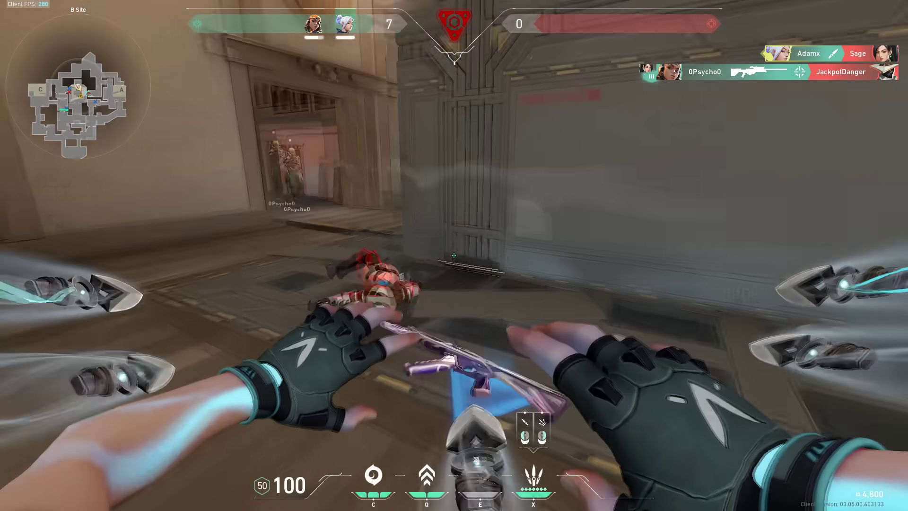
{"action": "key", "text": "1"}
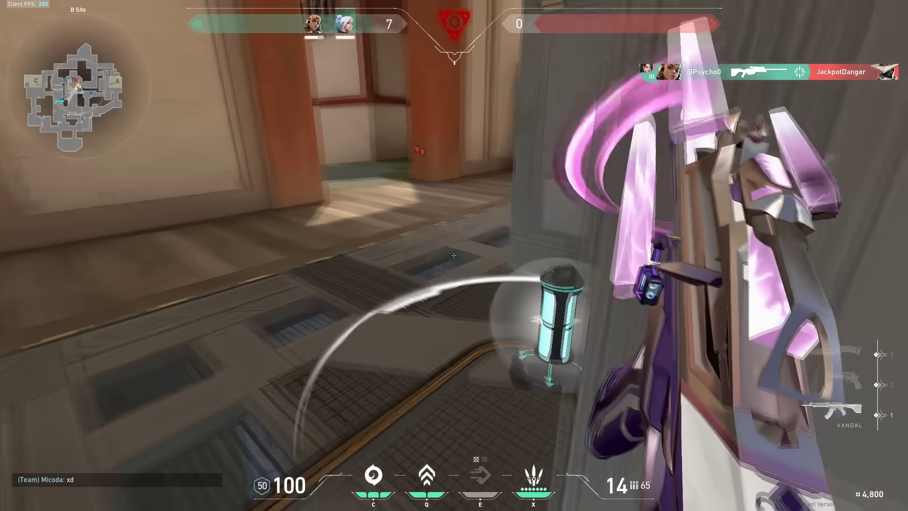
{"action": "left_click", "coordinate": [454, 256]}
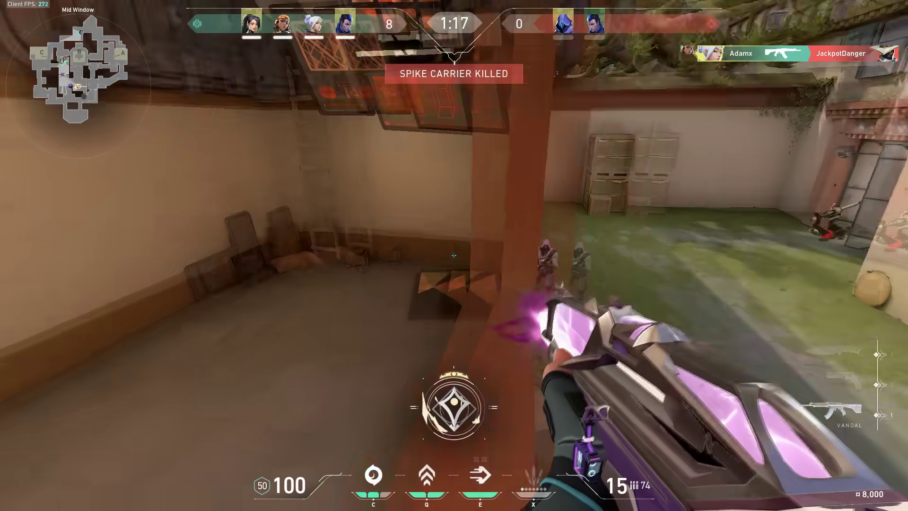
{"action": "key", "text": "e"}
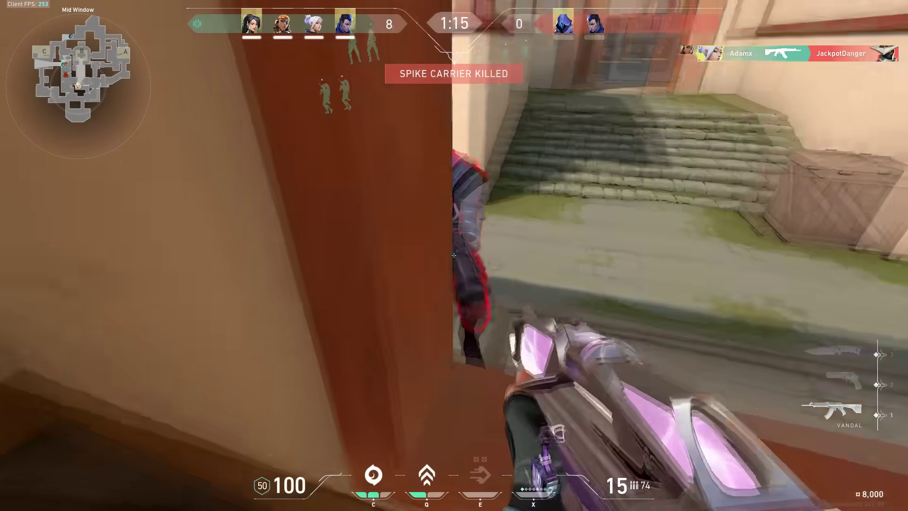
{"action": "left_click", "coordinate": [454, 256]}
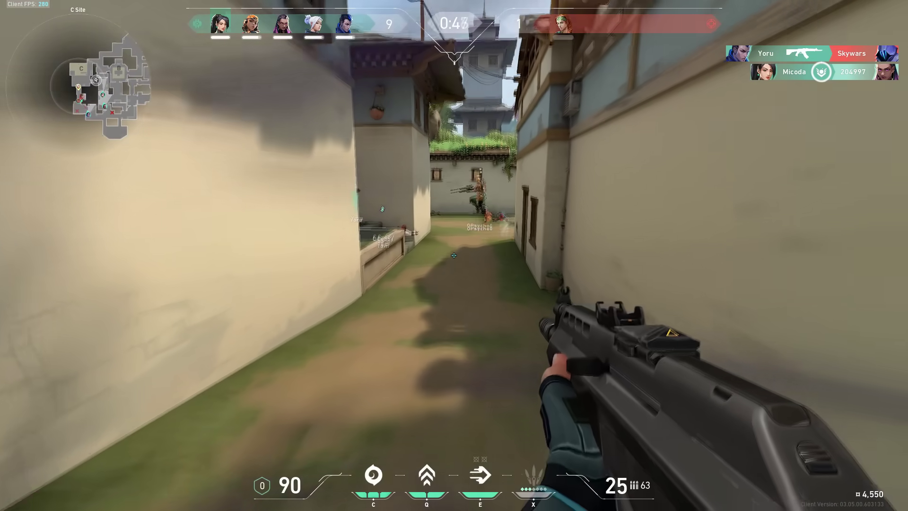
{"action": "left_click", "coordinate": [454, 255]}
Finish the round-winning enemy, then pistol the enemy coming down the B Site corridor
{"action": "left_click", "coordinate": [455, 256]}
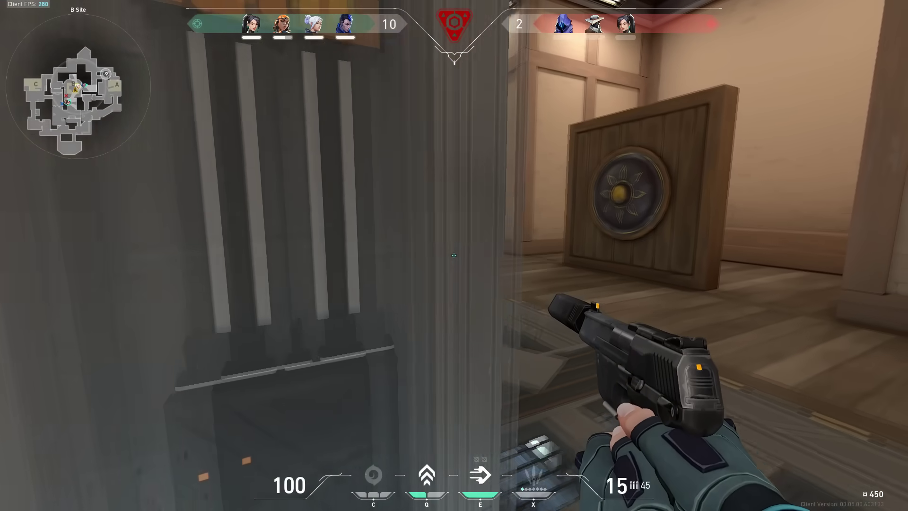
{"action": "left_click", "coordinate": [454, 255]}
{"action": "left_click", "coordinate": [454, 255]}
{"action": "left_click", "coordinate": [454, 256]}
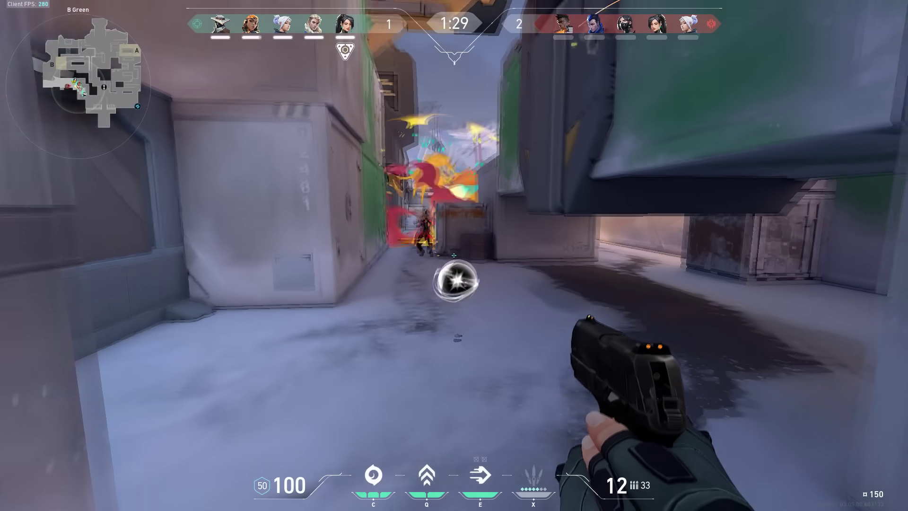
Headshot the enemy in the snowy B Green alley, then reload the pistol
{"action": "left_click", "coordinate": [454, 256]}
{"action": "left_click", "coordinate": [454, 256]}
{"action": "left_click", "coordinate": [454, 256]}
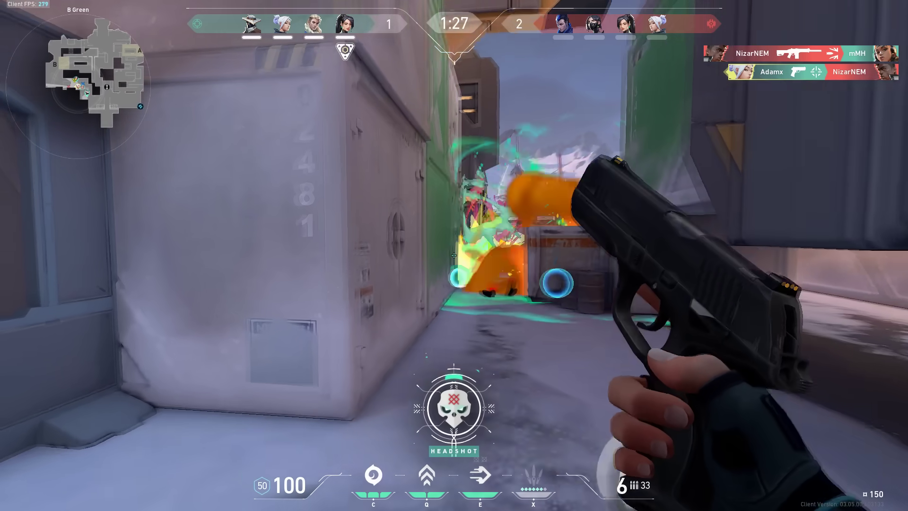
{"action": "key", "text": "r"}
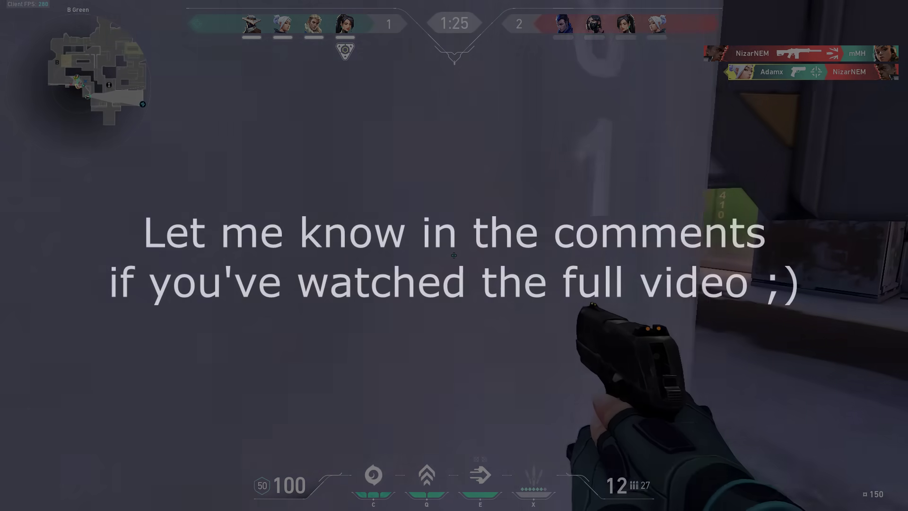